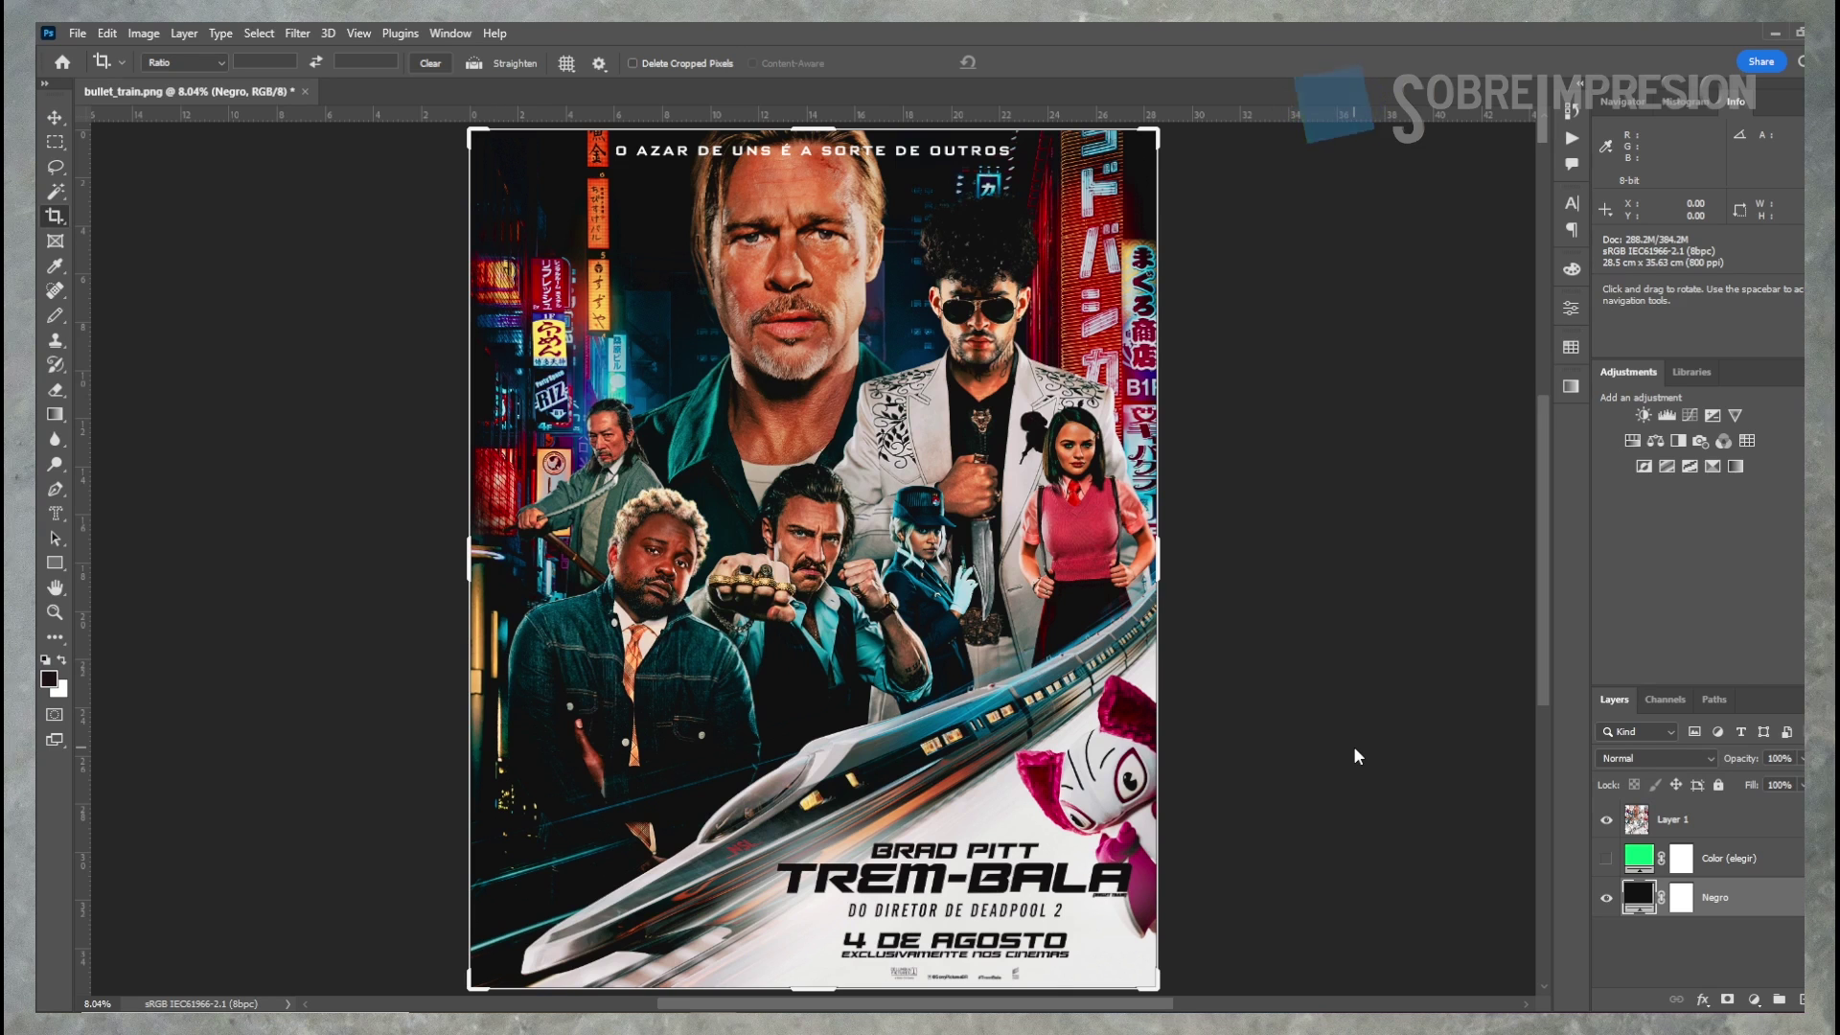
# Show the green Color (elegir) layer behind the poster and display the document's dimensions and resolution
pyautogui.click(1607, 858)
pyautogui.hotkey('ctrl', '+')
pyautogui.hotkey('ctrl', '+')
pyautogui.hotkey('ctrl', '+')
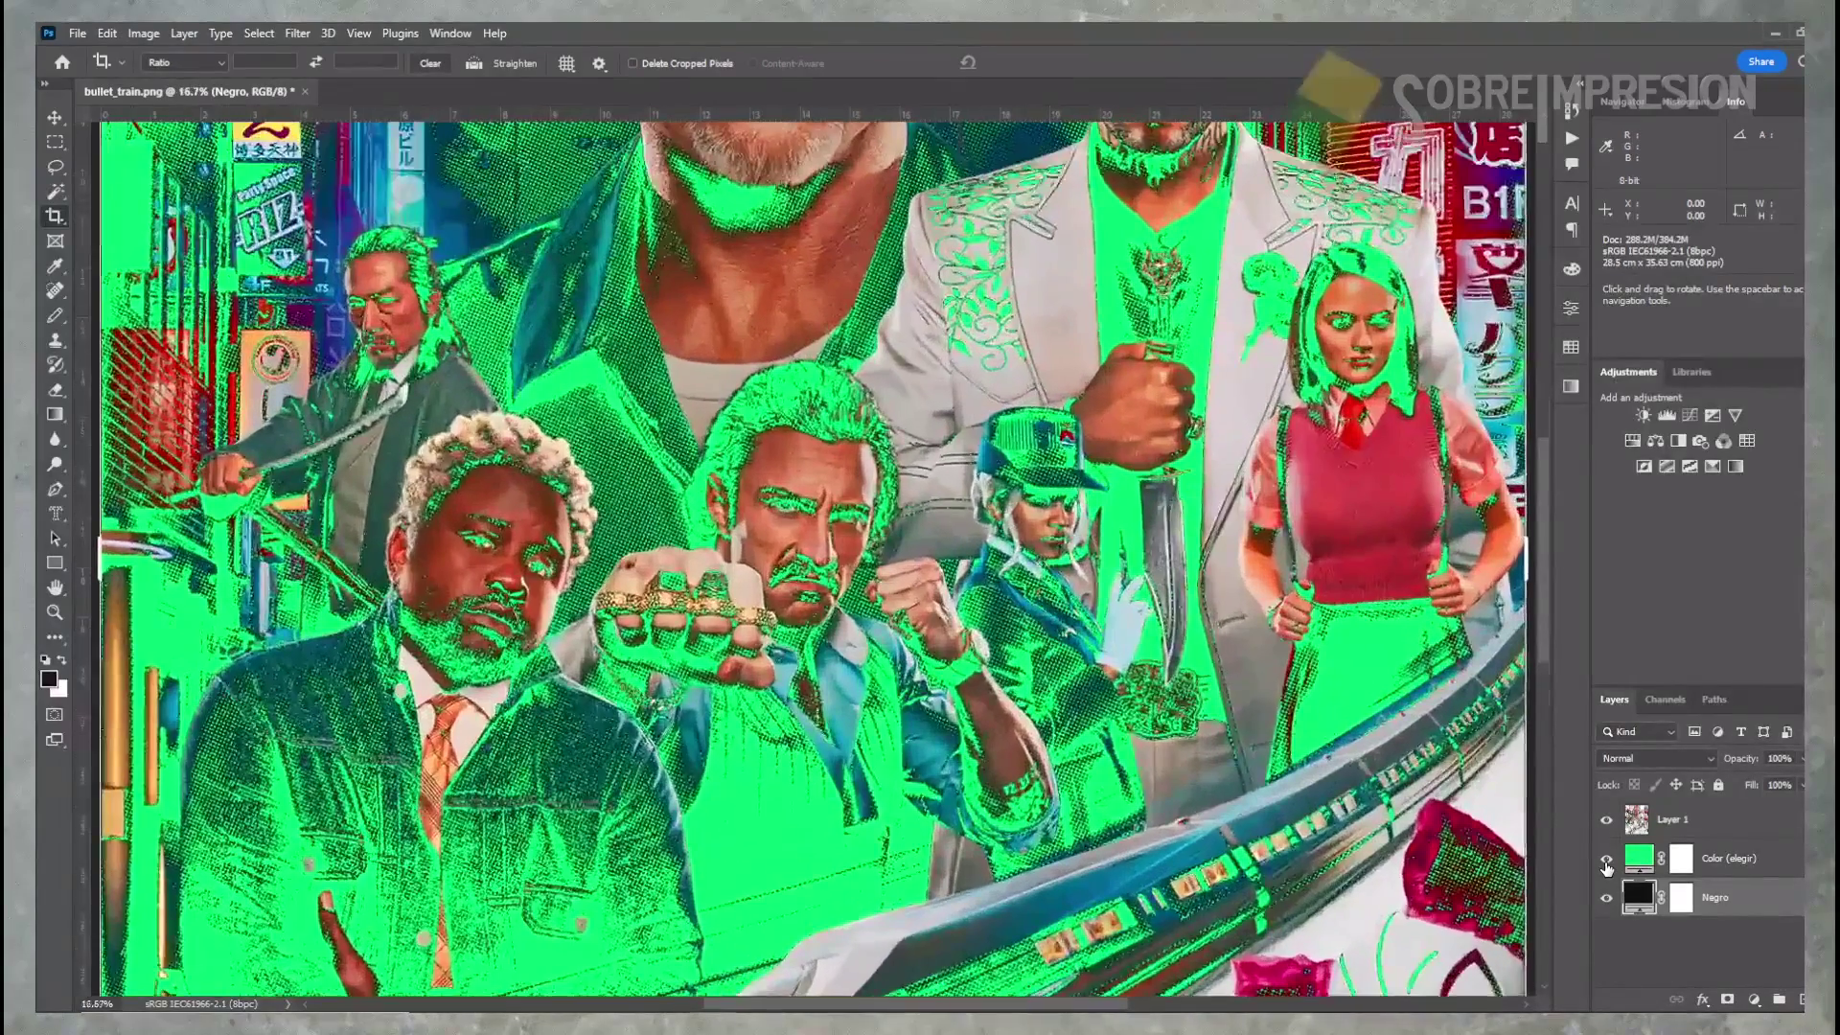
pyautogui.click(256, 1006)
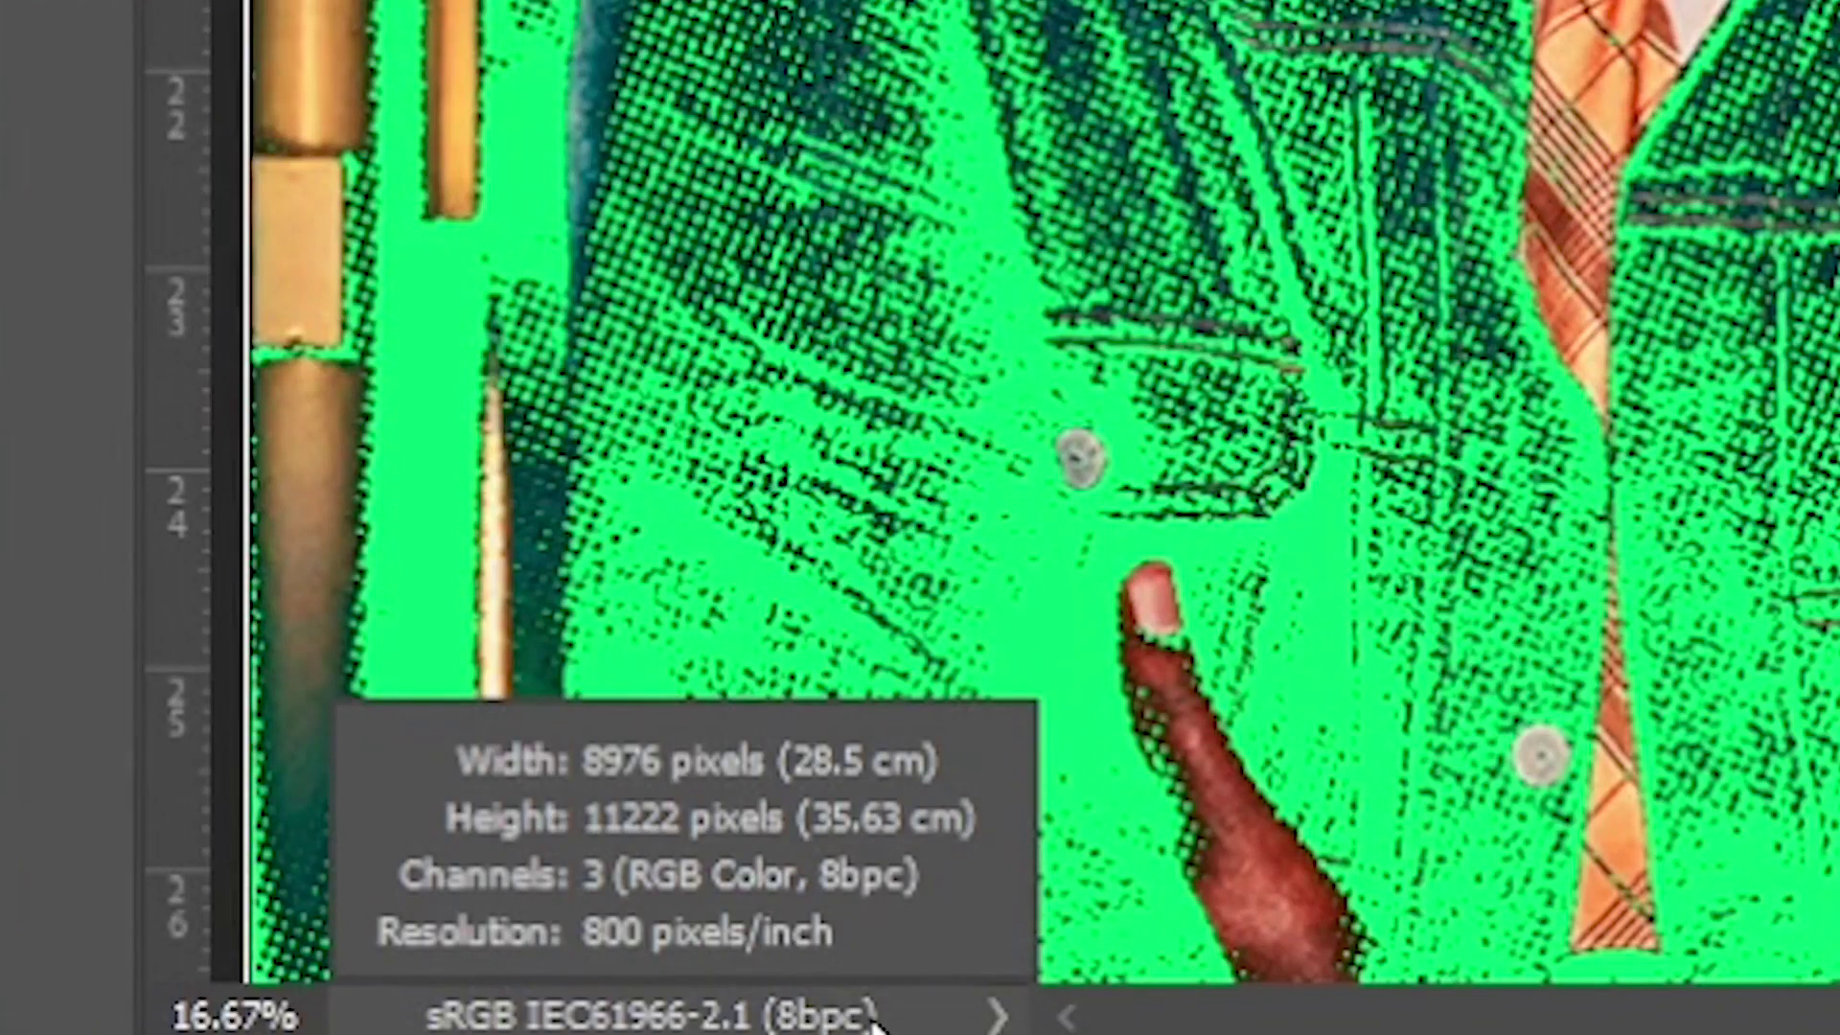
# Examine the halftone dots on the faces and dark background against the green fill, at up to 200% magnification
pyautogui.hotkey('ctrl', '+')
pyautogui.hotkey('ctrl', '+')
pyautogui.hotkey('ctrl', '+')
pyautogui.press('space')
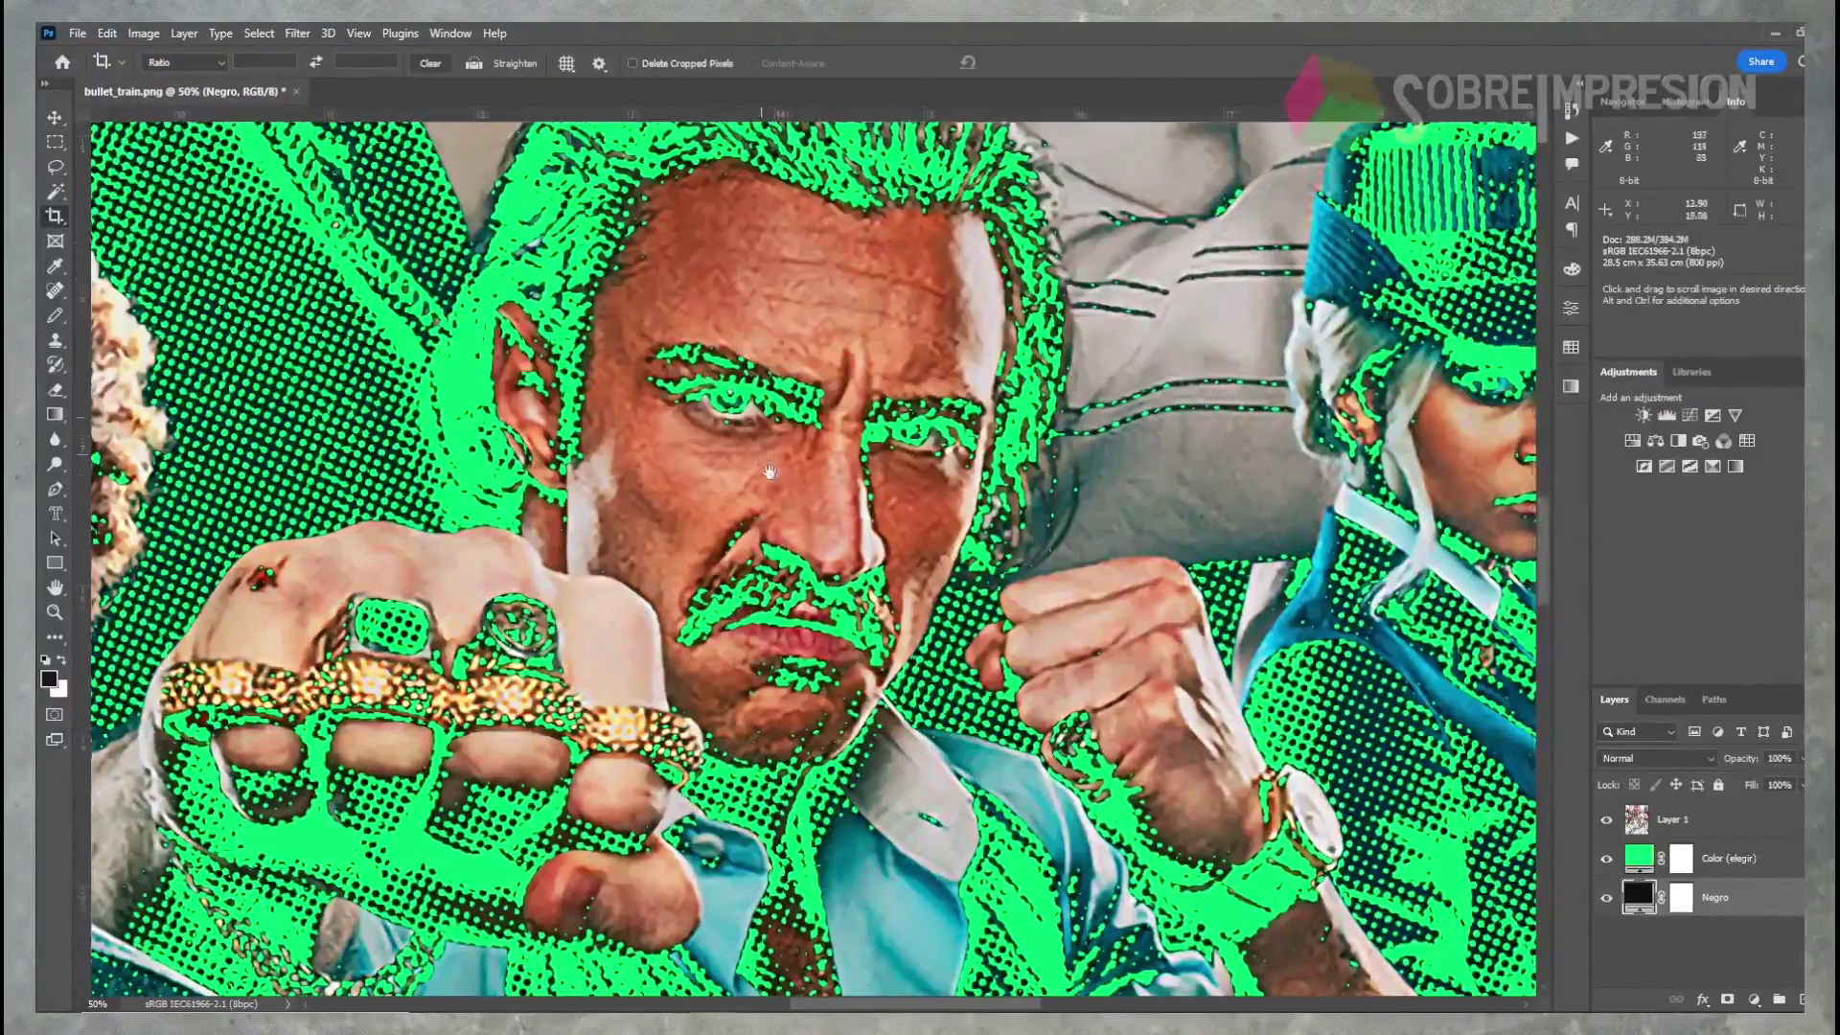
pyautogui.moveTo(770, 472); pyautogui.dragTo(758, 874)
pyautogui.moveTo(958, 373); pyautogui.dragTo(732, 805)
pyautogui.moveTo(996, 317); pyautogui.dragTo(834, 843)
pyautogui.hotkey('ctrl', '+')
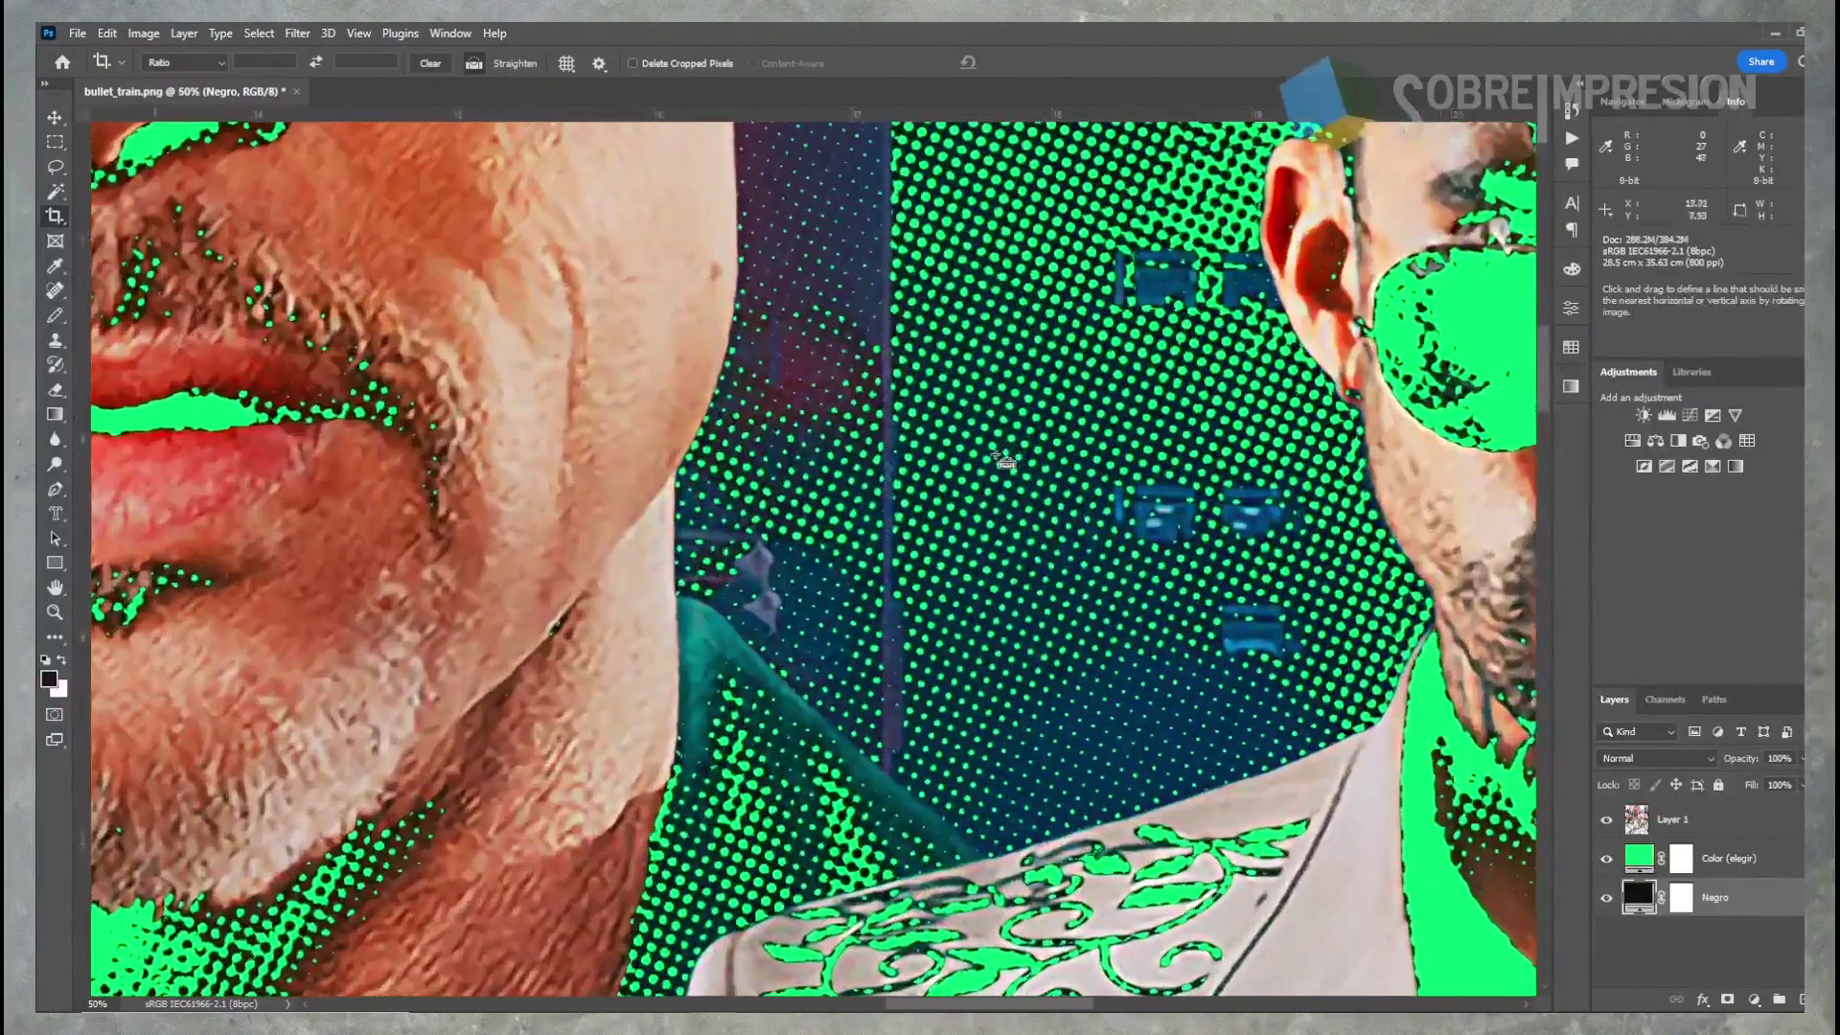
pyautogui.hotkey('ctrl', '+')
pyautogui.moveTo(1005, 461); pyautogui.dragTo(753, 526)
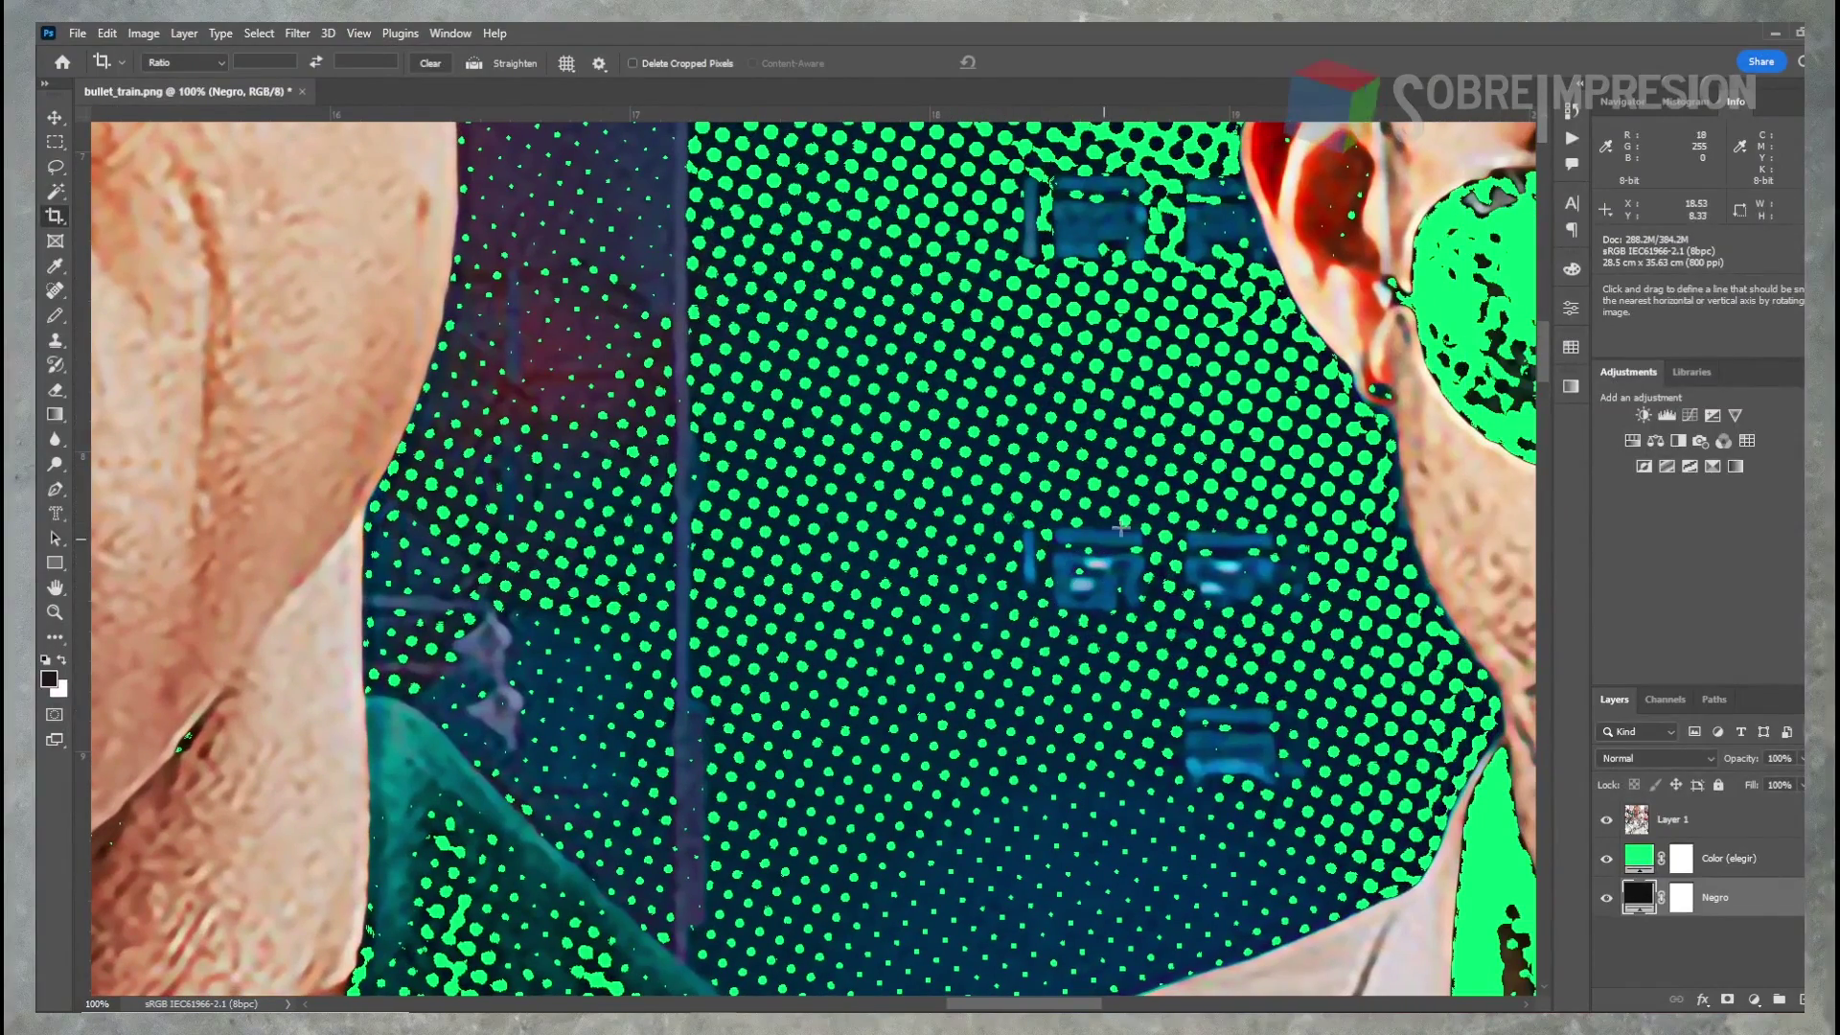
pyautogui.hotkey('ctrl', '+')
pyautogui.moveTo(1066, 495); pyautogui.dragTo(1007, 808)
pyautogui.moveTo(1120, 426); pyautogui.dragTo(1063, 460)
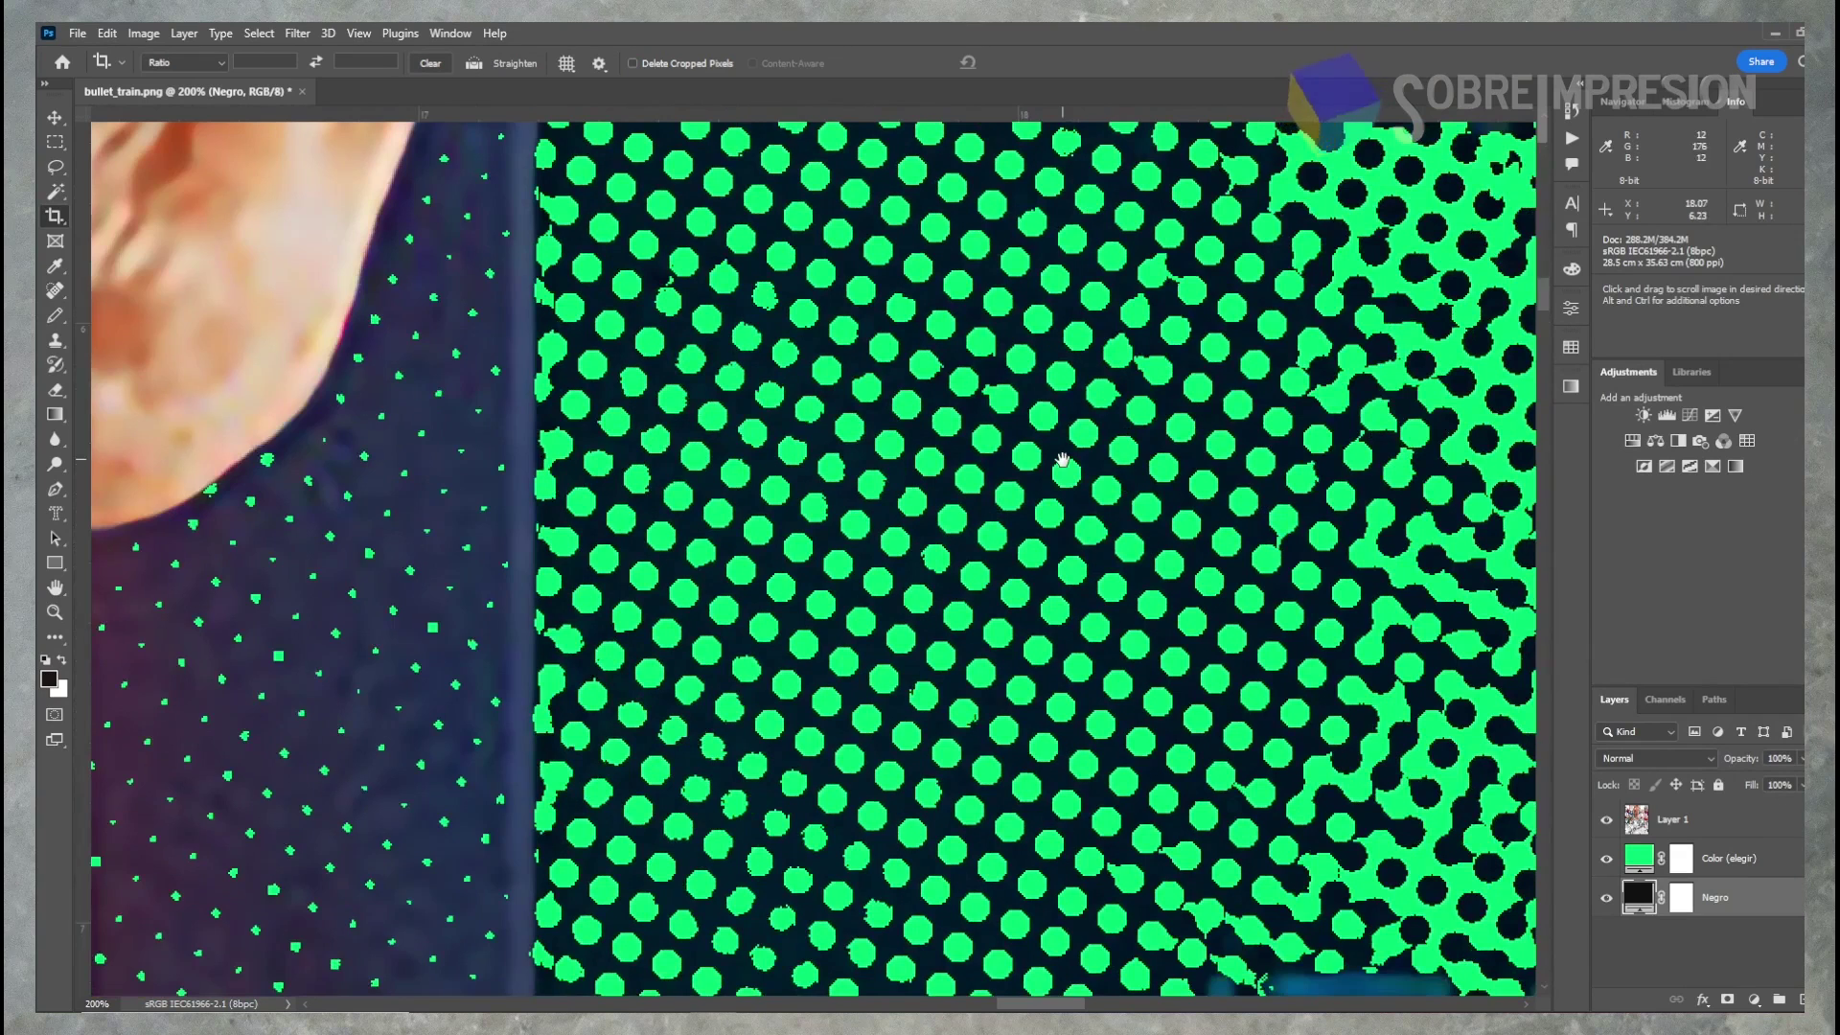
pyautogui.hotkey('ctrl', '0')
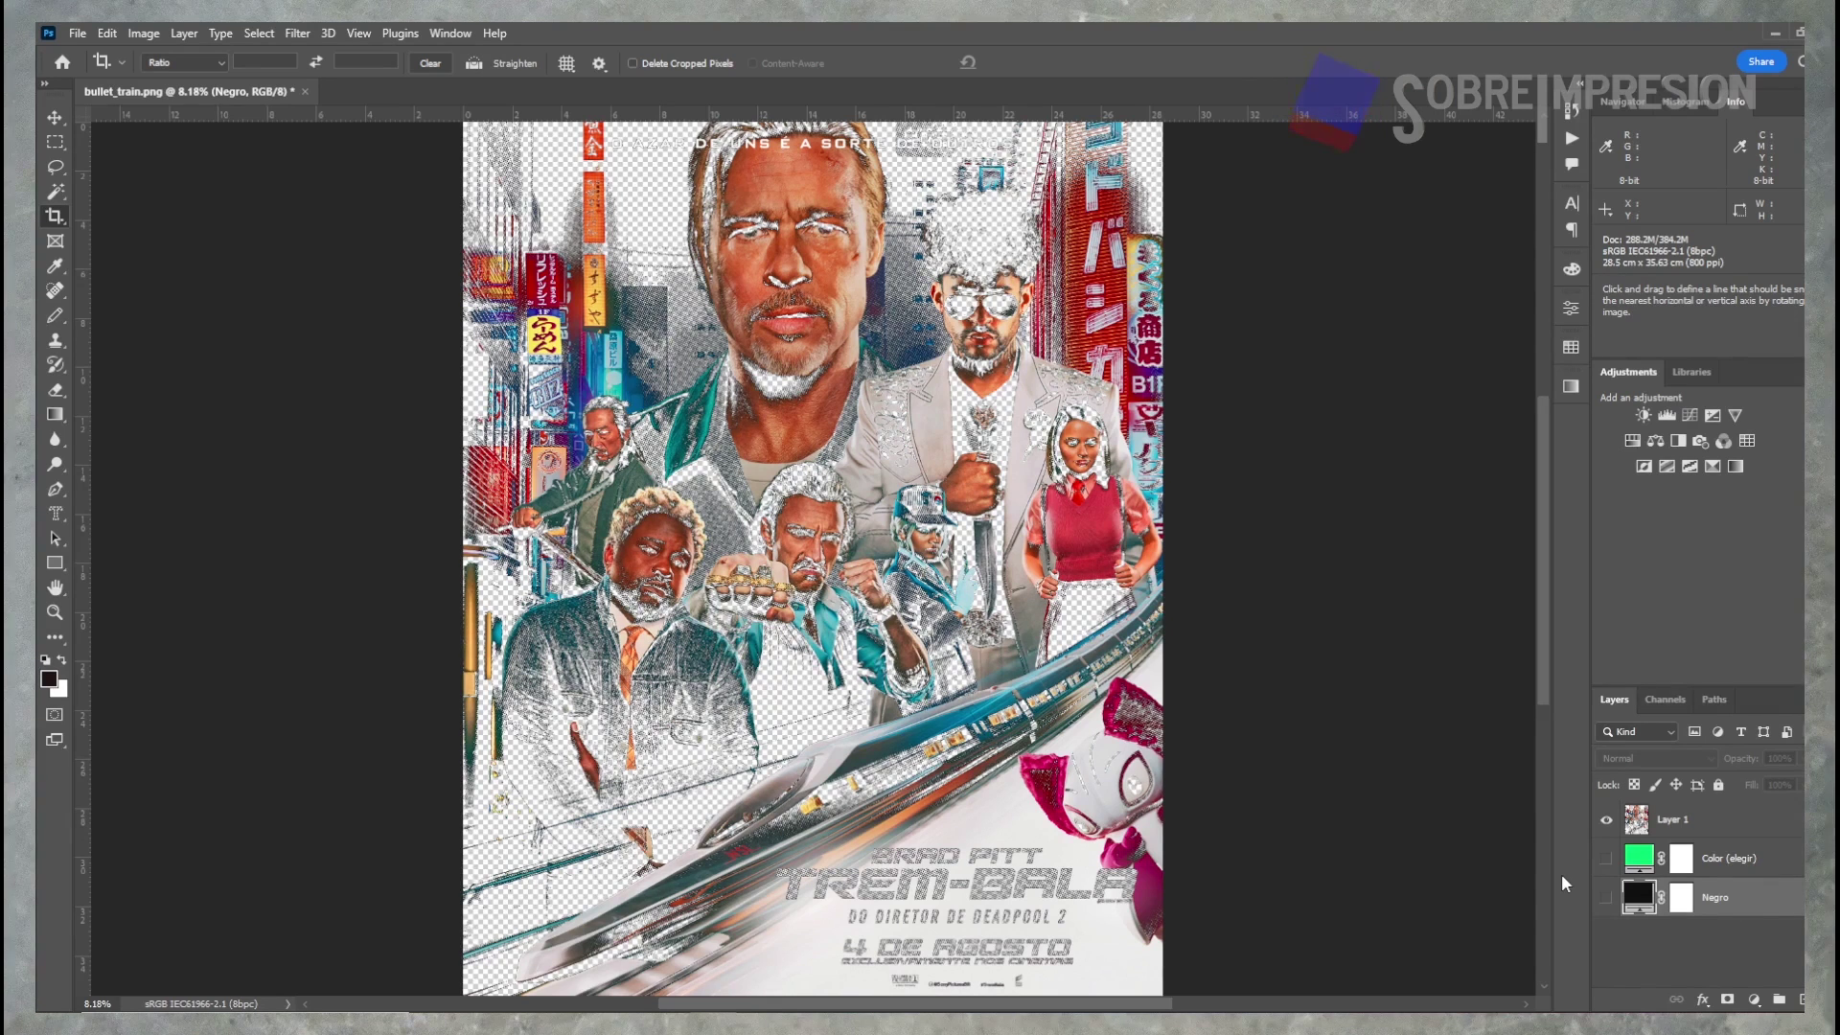
# Resize the image from Layer 1 to 300 pixels/inch, resampling with Bicubic Sharper (reduction)
pyautogui.click(1672, 819)
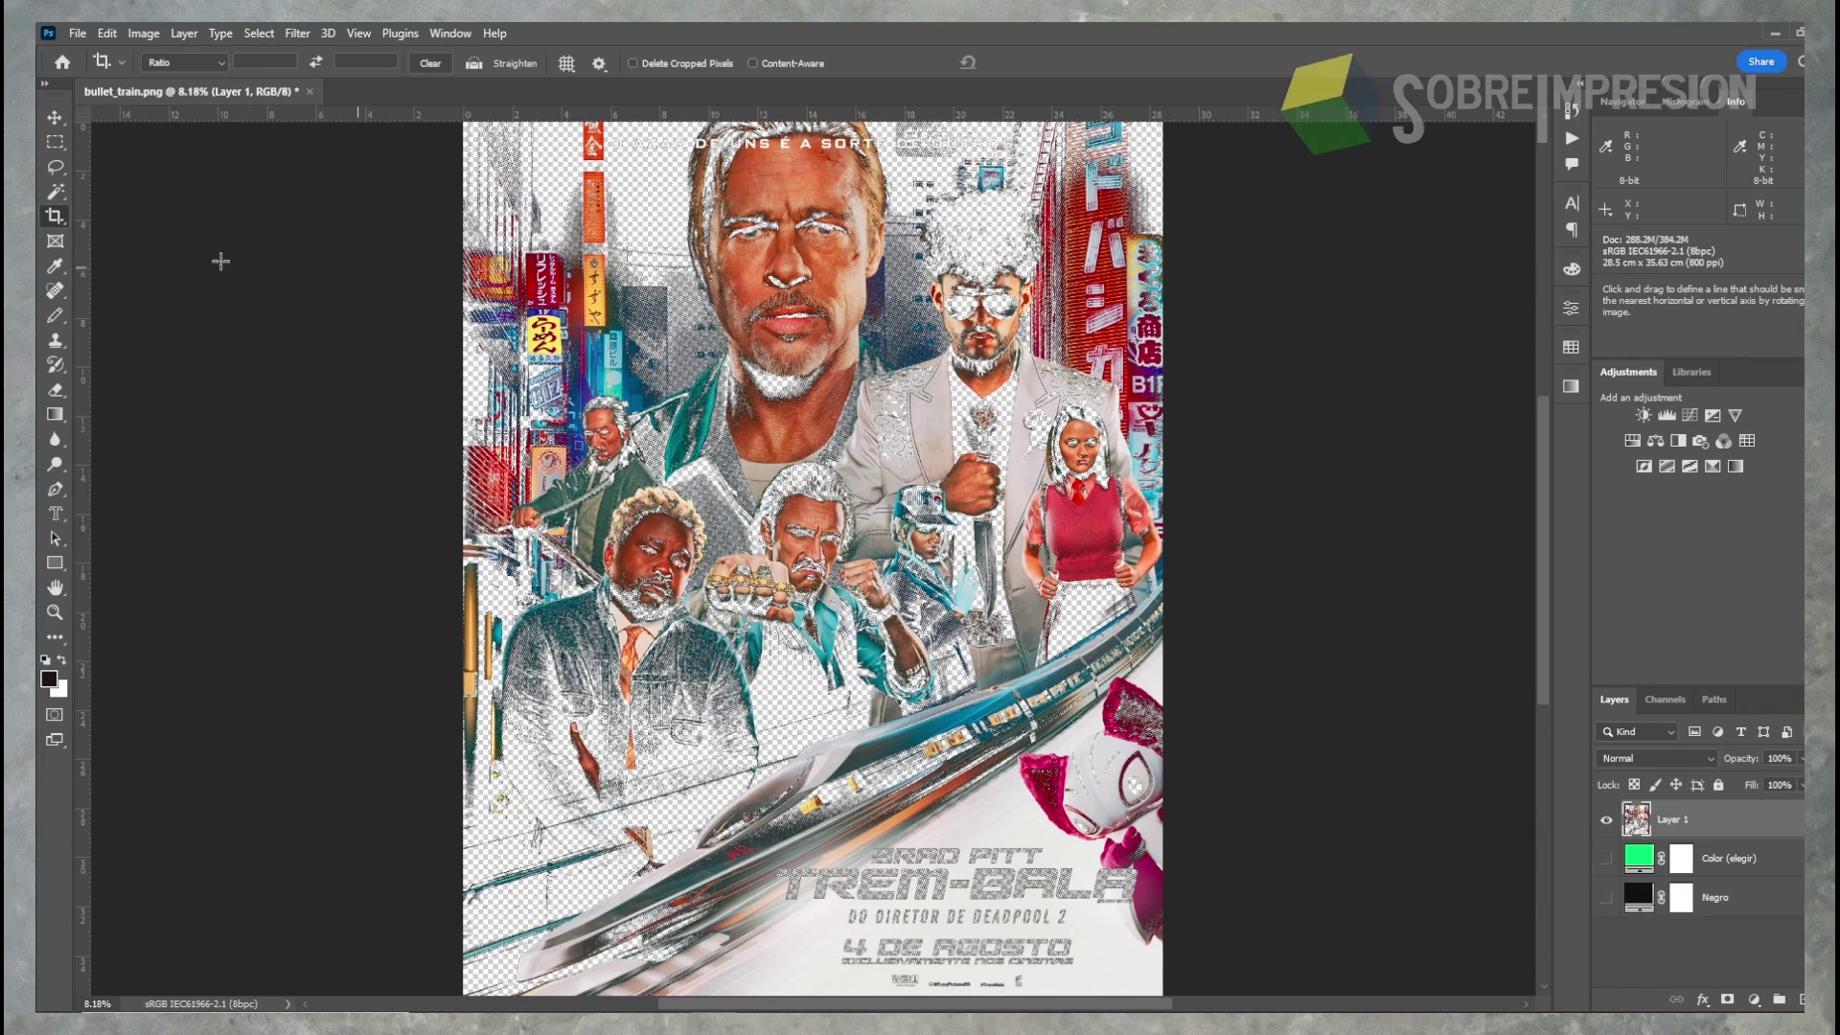
pyautogui.click(144, 32)
pyautogui.click(182, 168)
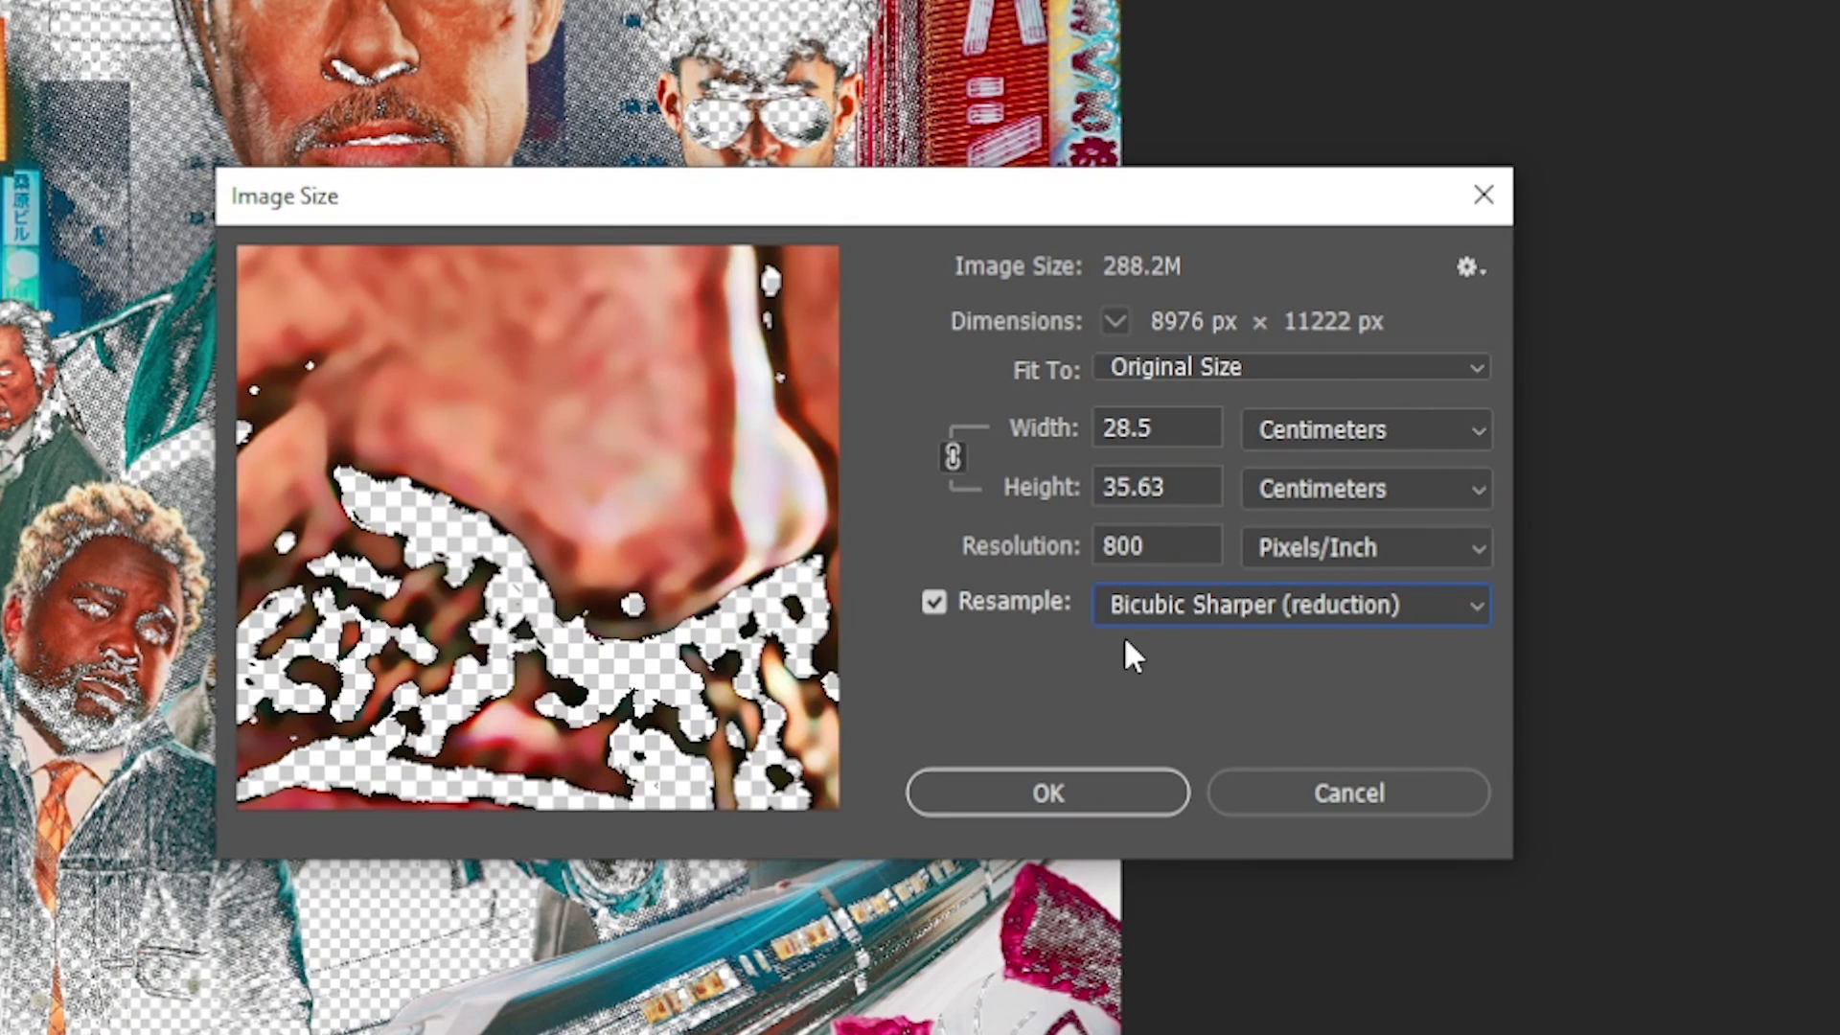
pyautogui.click(1146, 616)
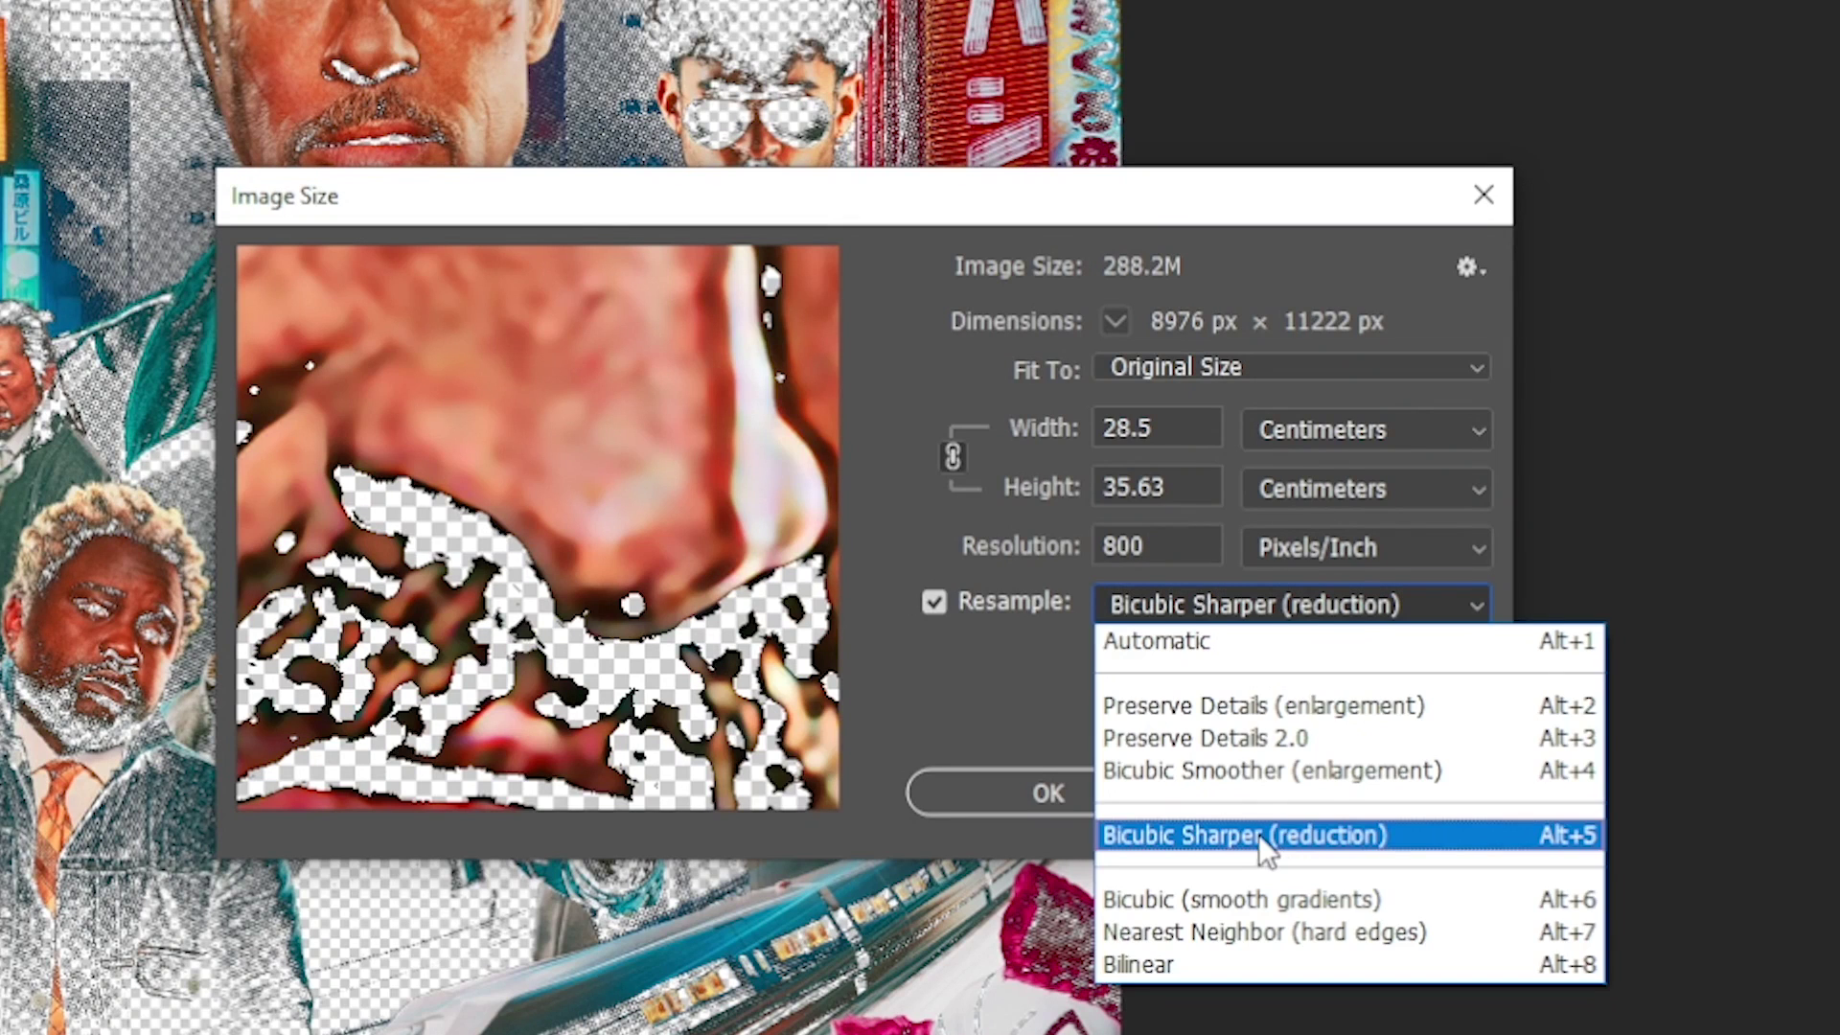
pyautogui.click(1417, 835)
pyautogui.click(1039, 536)
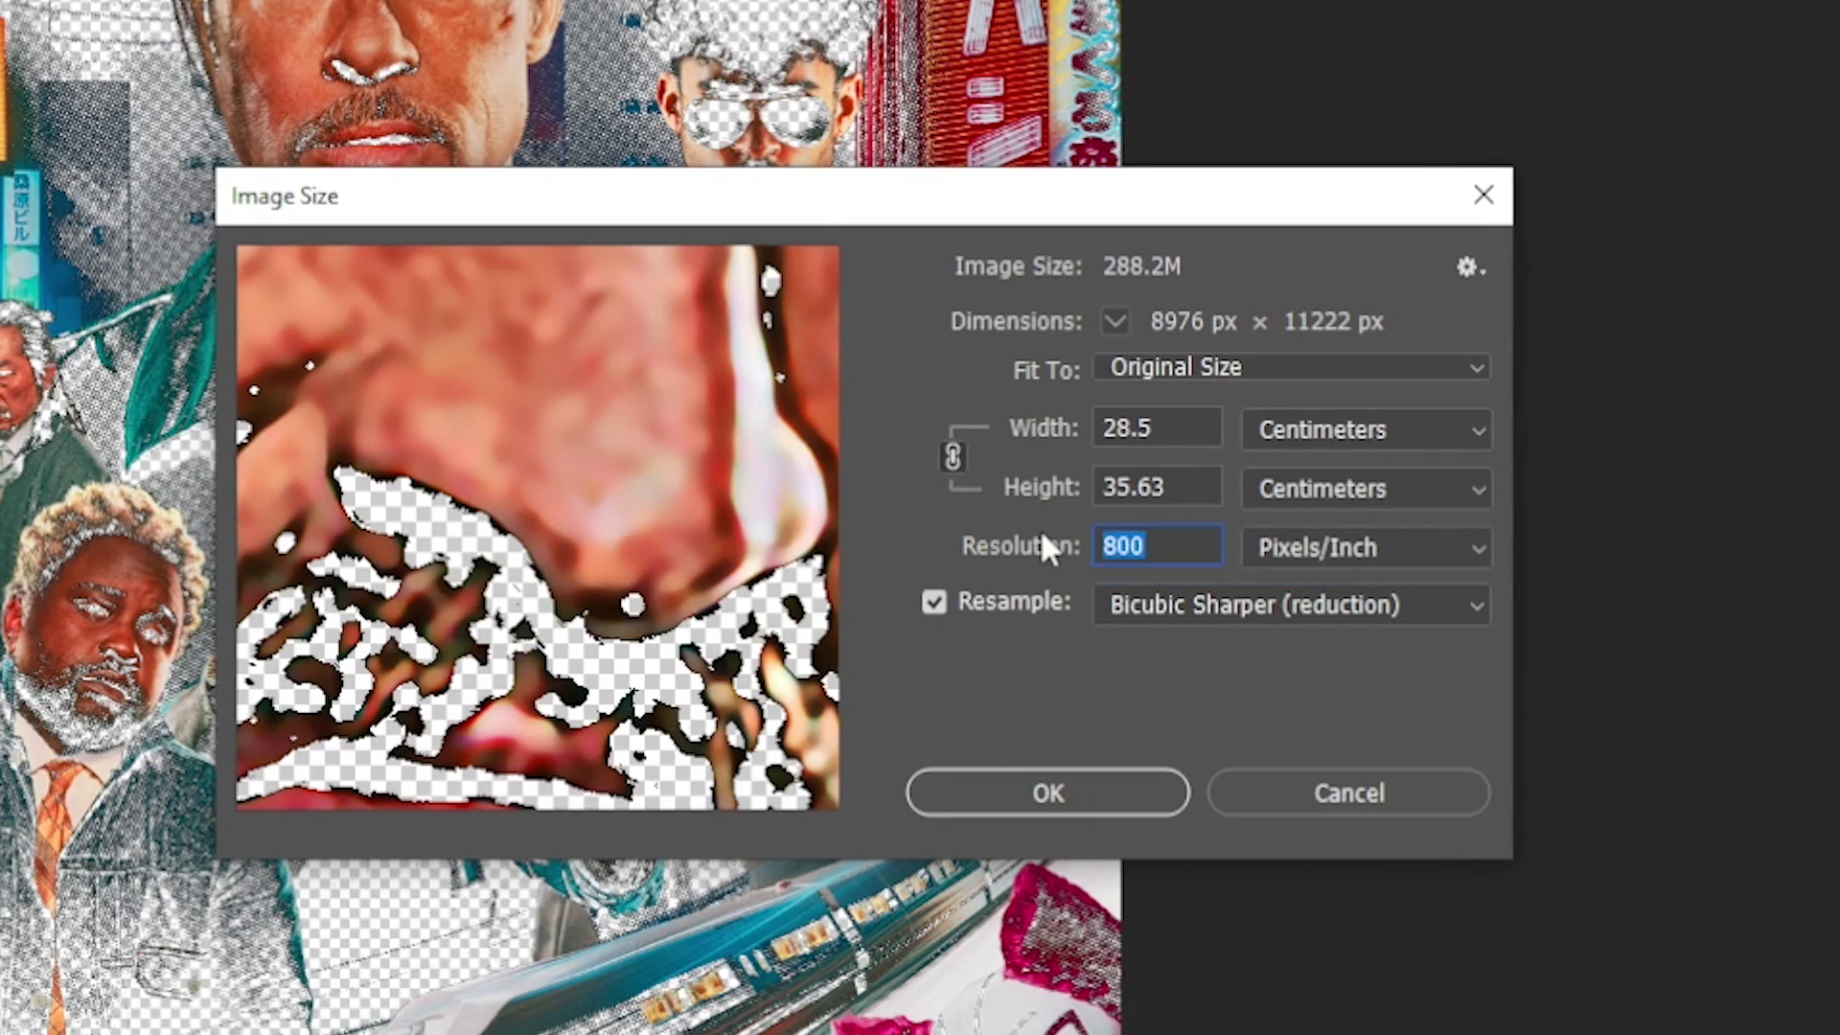
pyautogui.write('300')
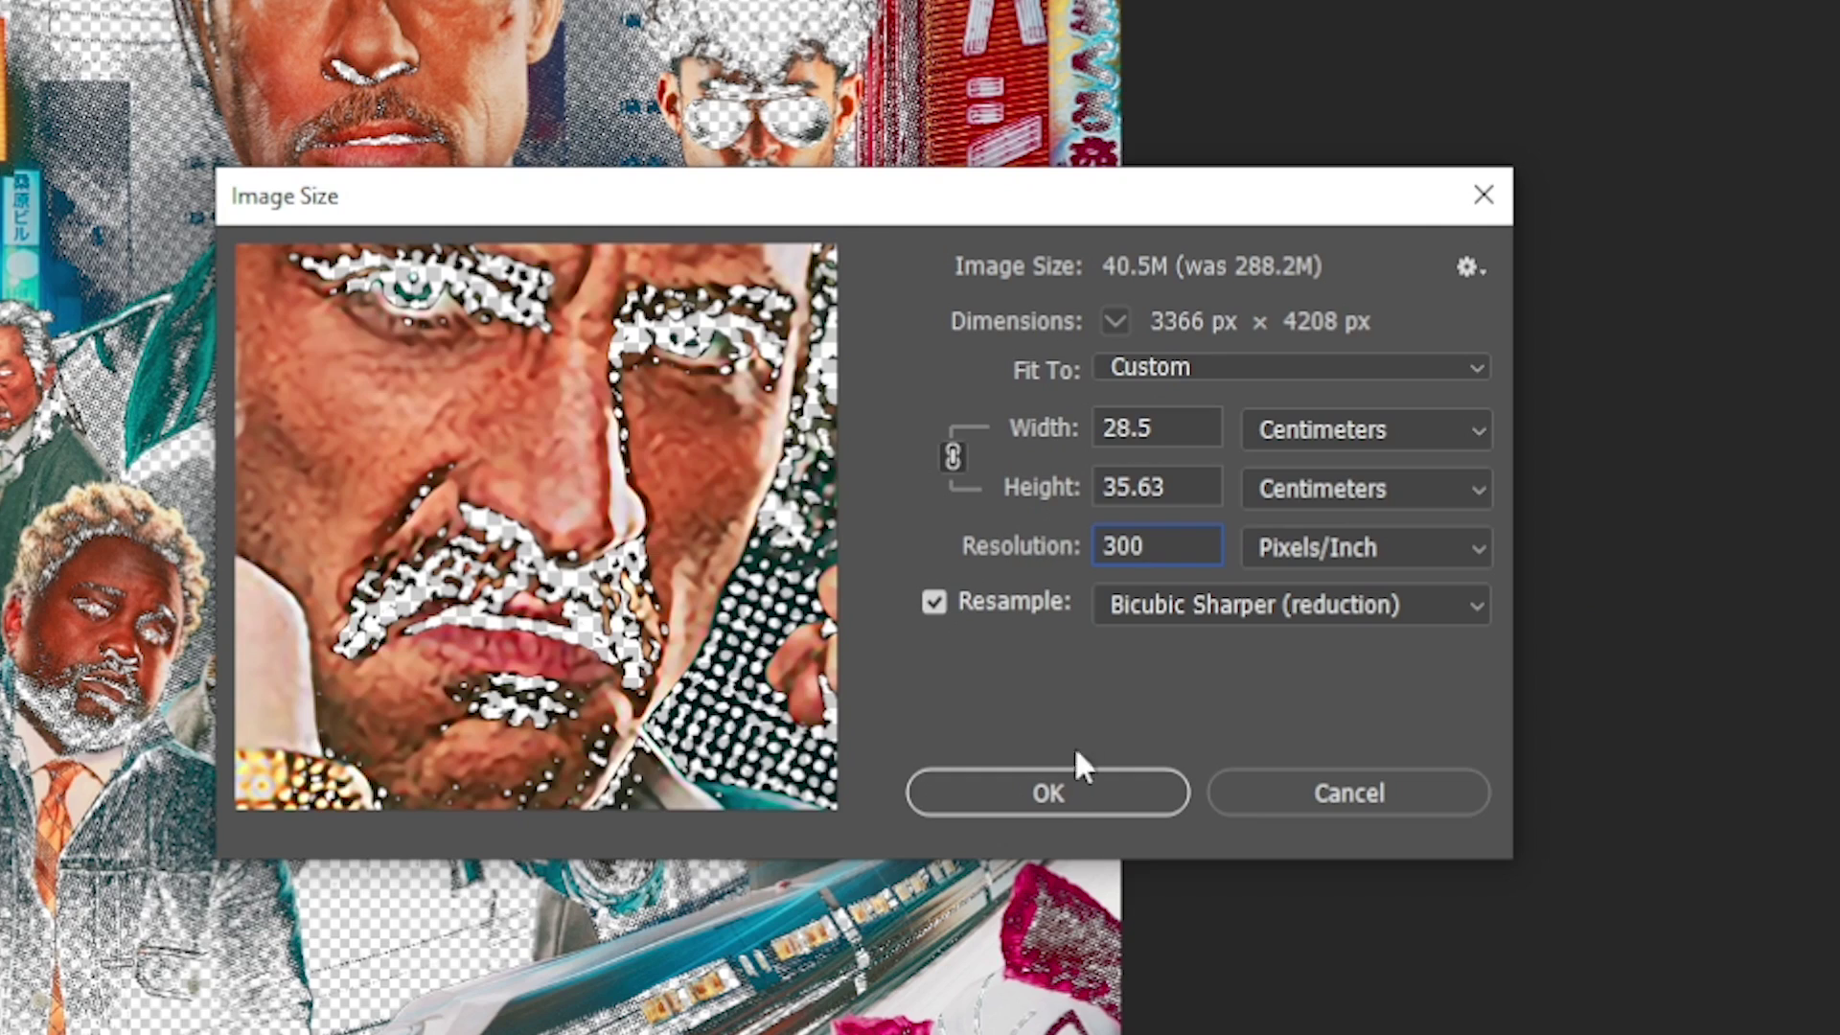
pyautogui.click(1073, 797)
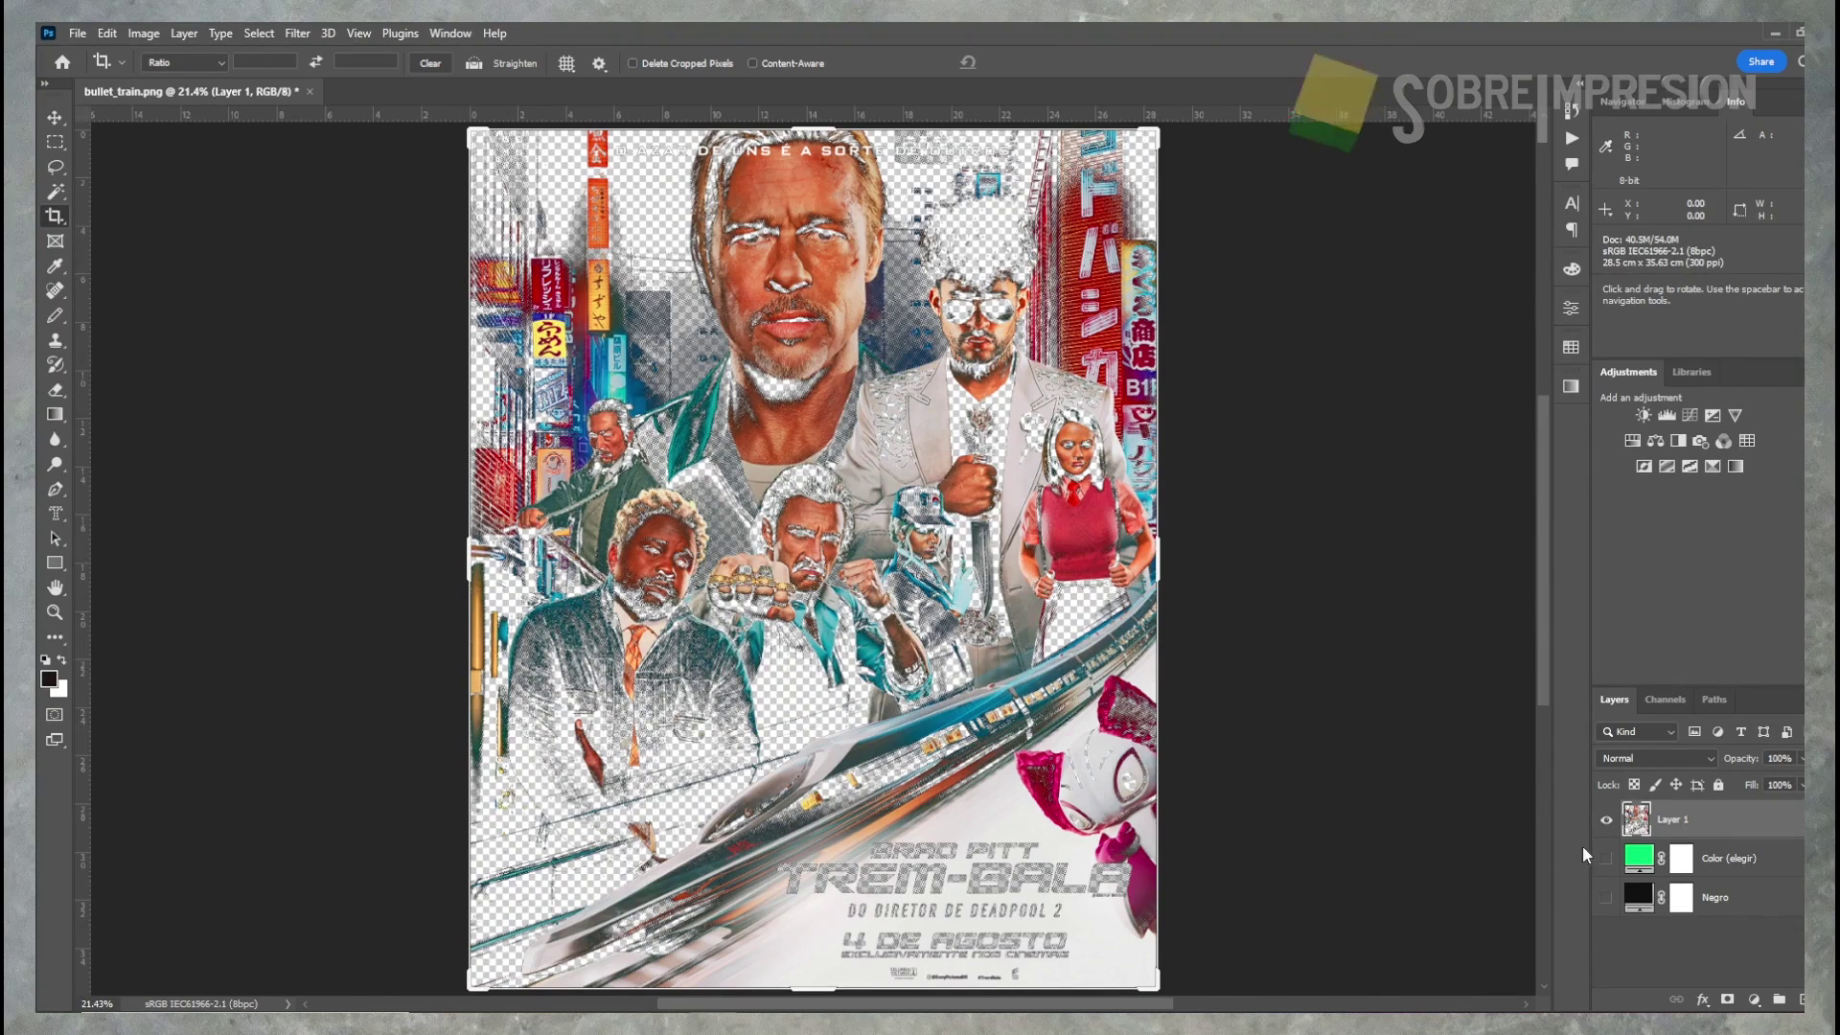
# Show the Color (elegir) layer and examine the edges of the resampled halftone dots at 1200% magnification
pyautogui.click(1606, 858)
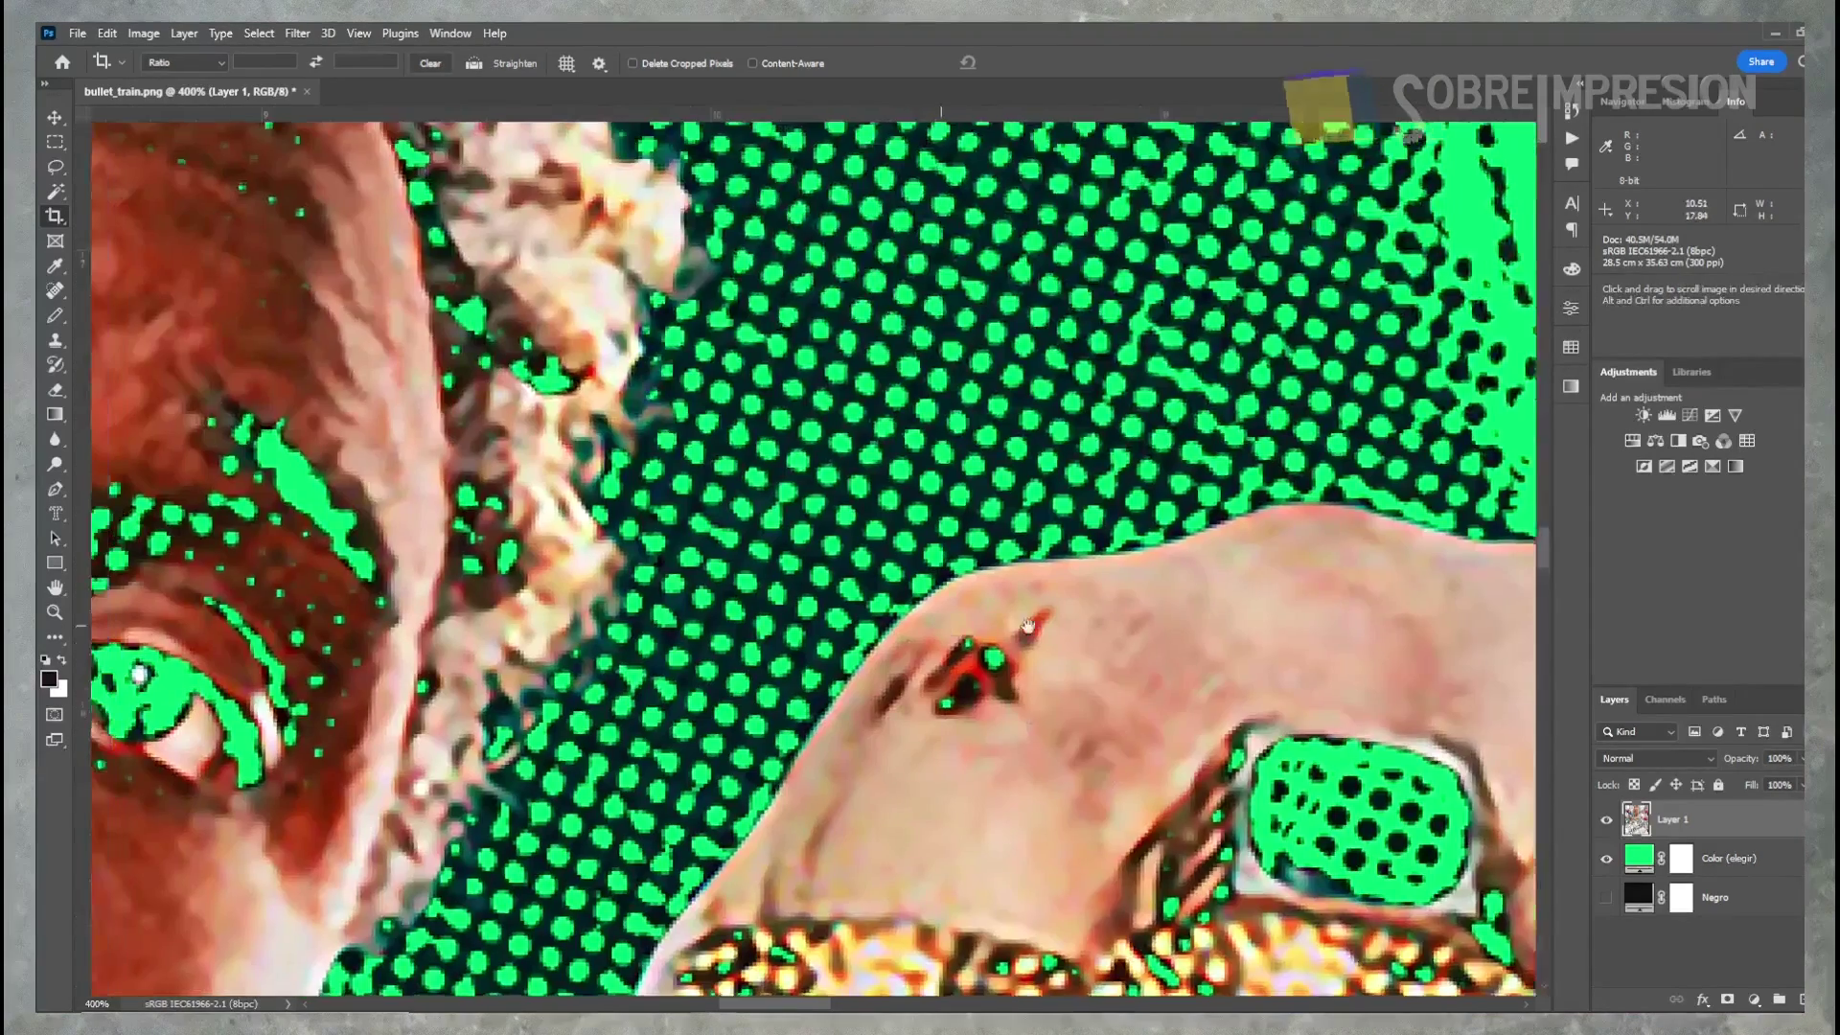
pyautogui.moveTo(745, 484); pyautogui.dragTo(1011, 612)
pyautogui.scroll(5, 1011, 610)
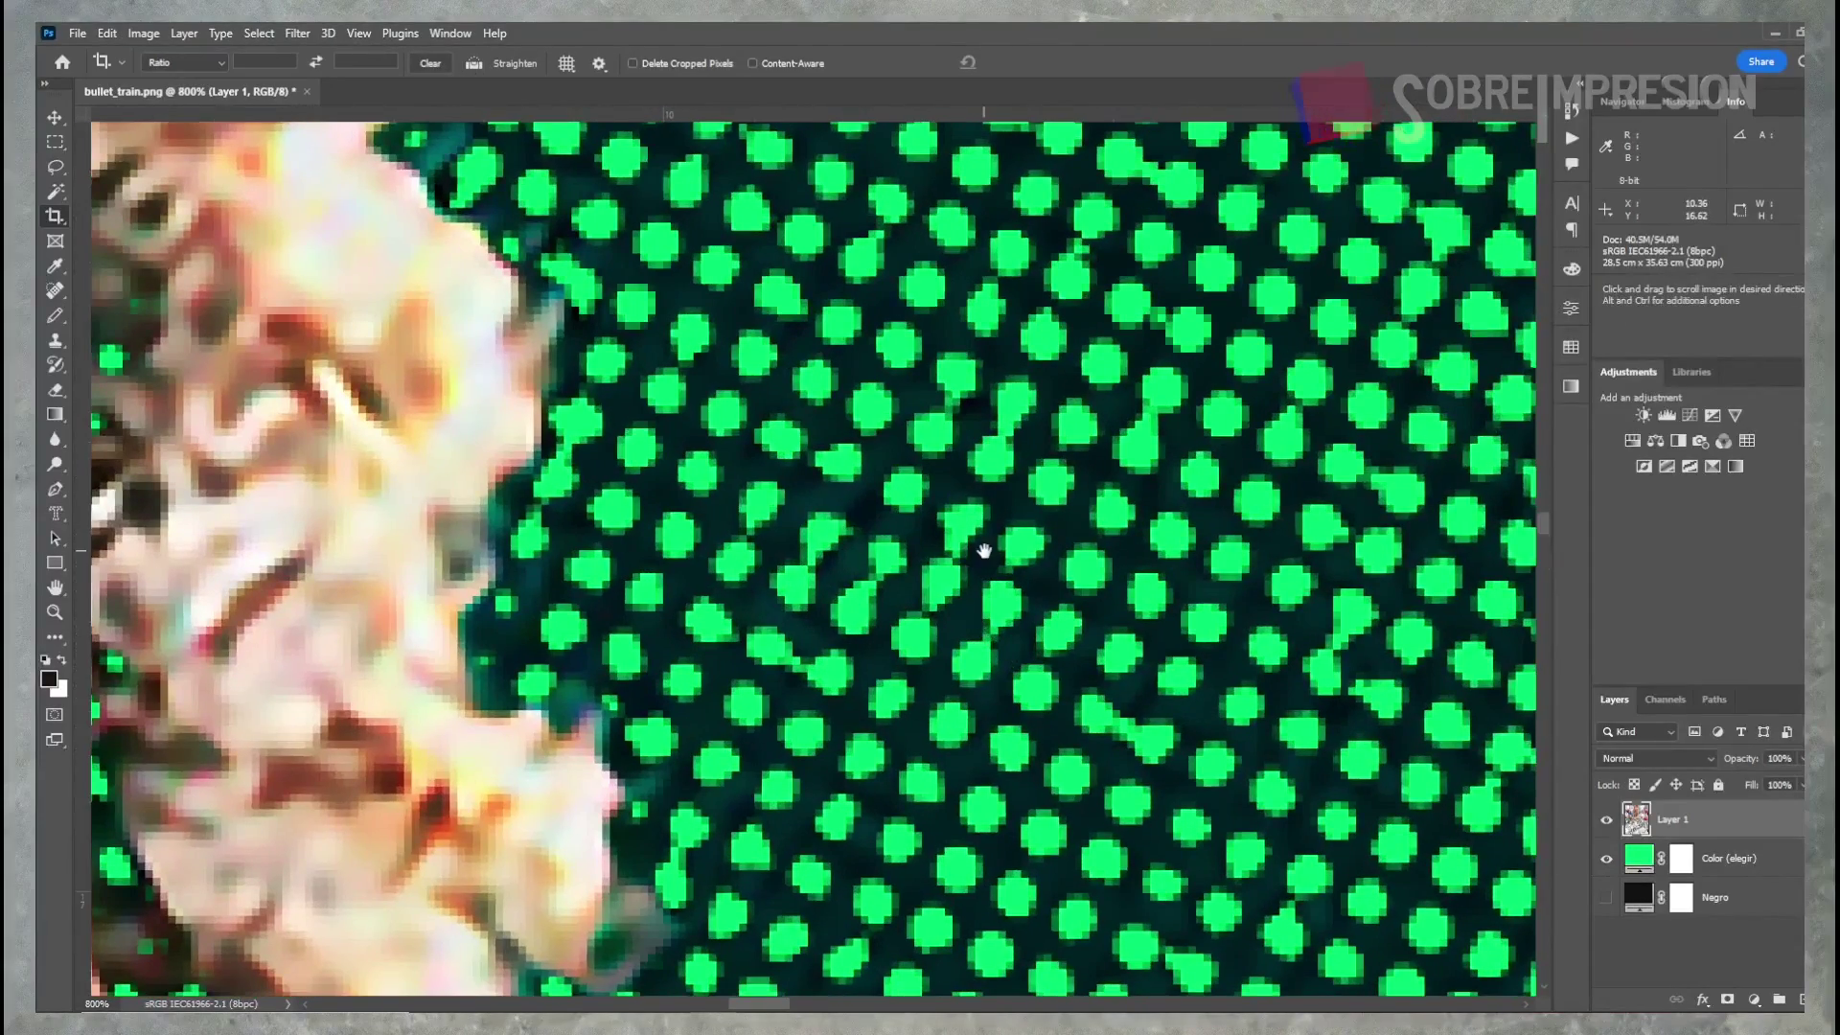
pyautogui.scroll(3, 986, 537)
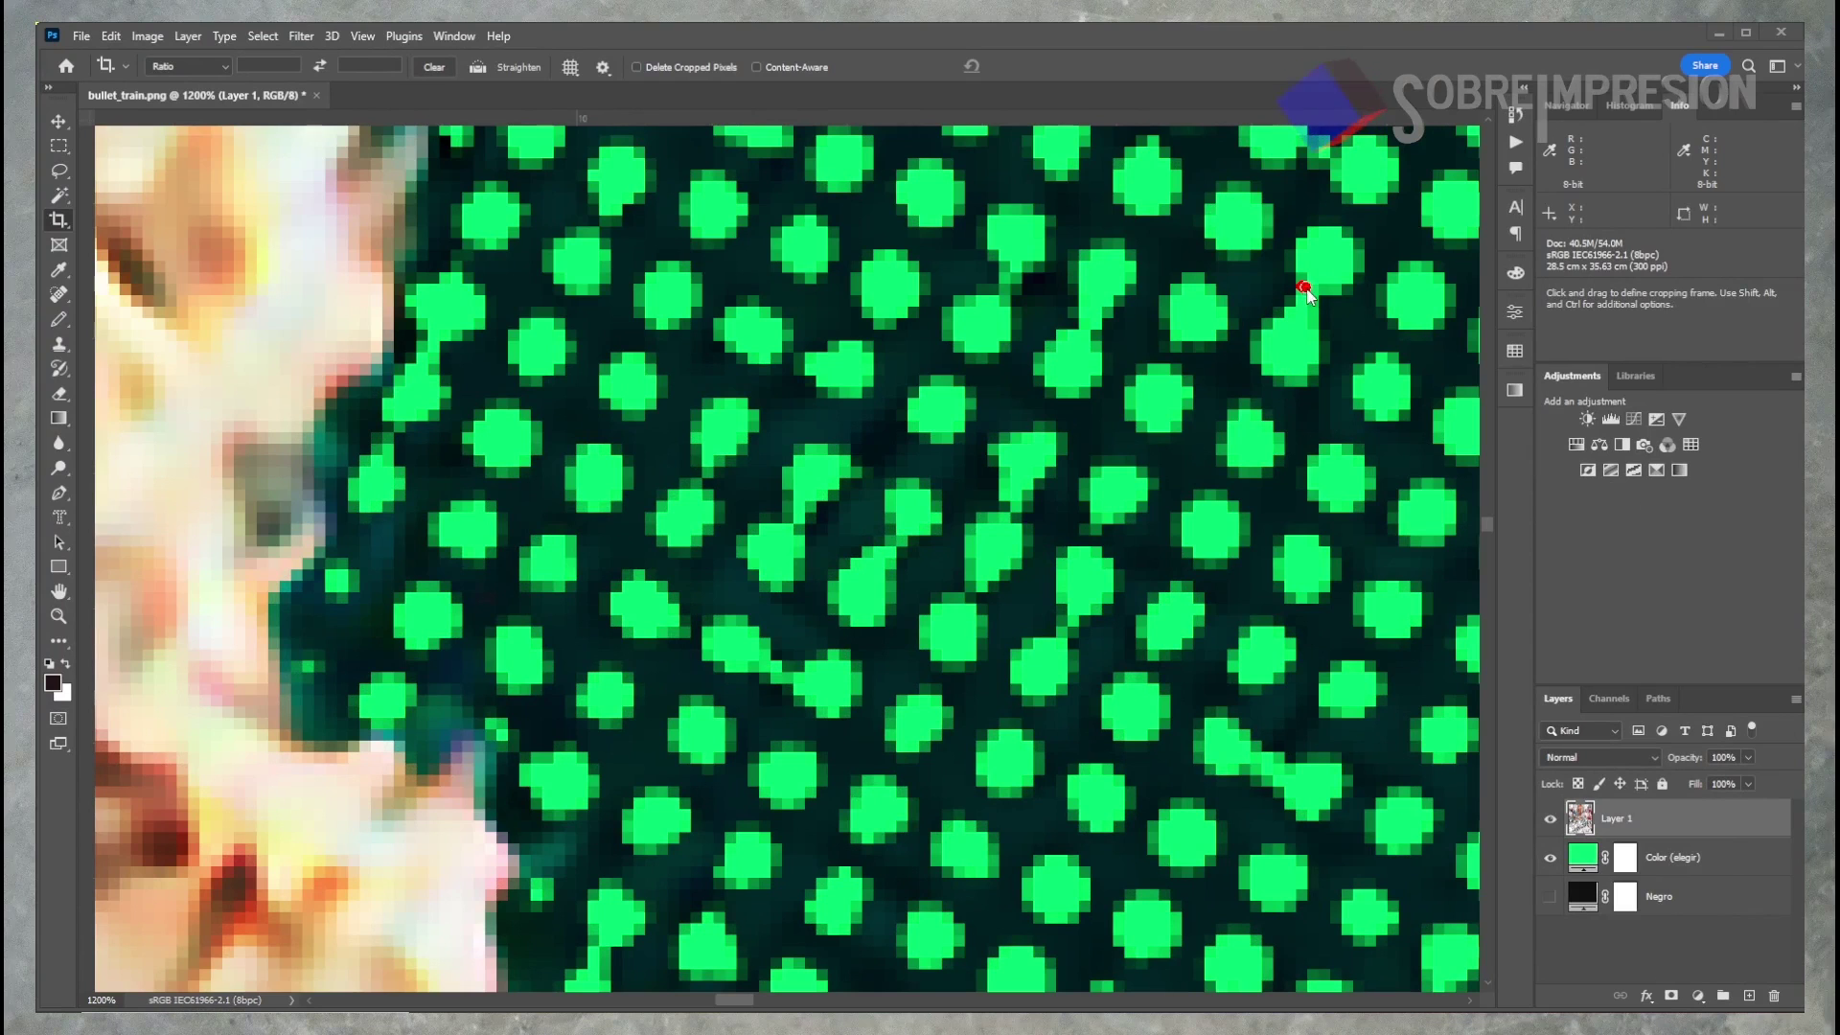
pyautogui.moveTo(1304, 287); pyautogui.dragTo(1332, 285)
pyautogui.moveTo(1317, 287); pyautogui.dragTo(1318, 318)
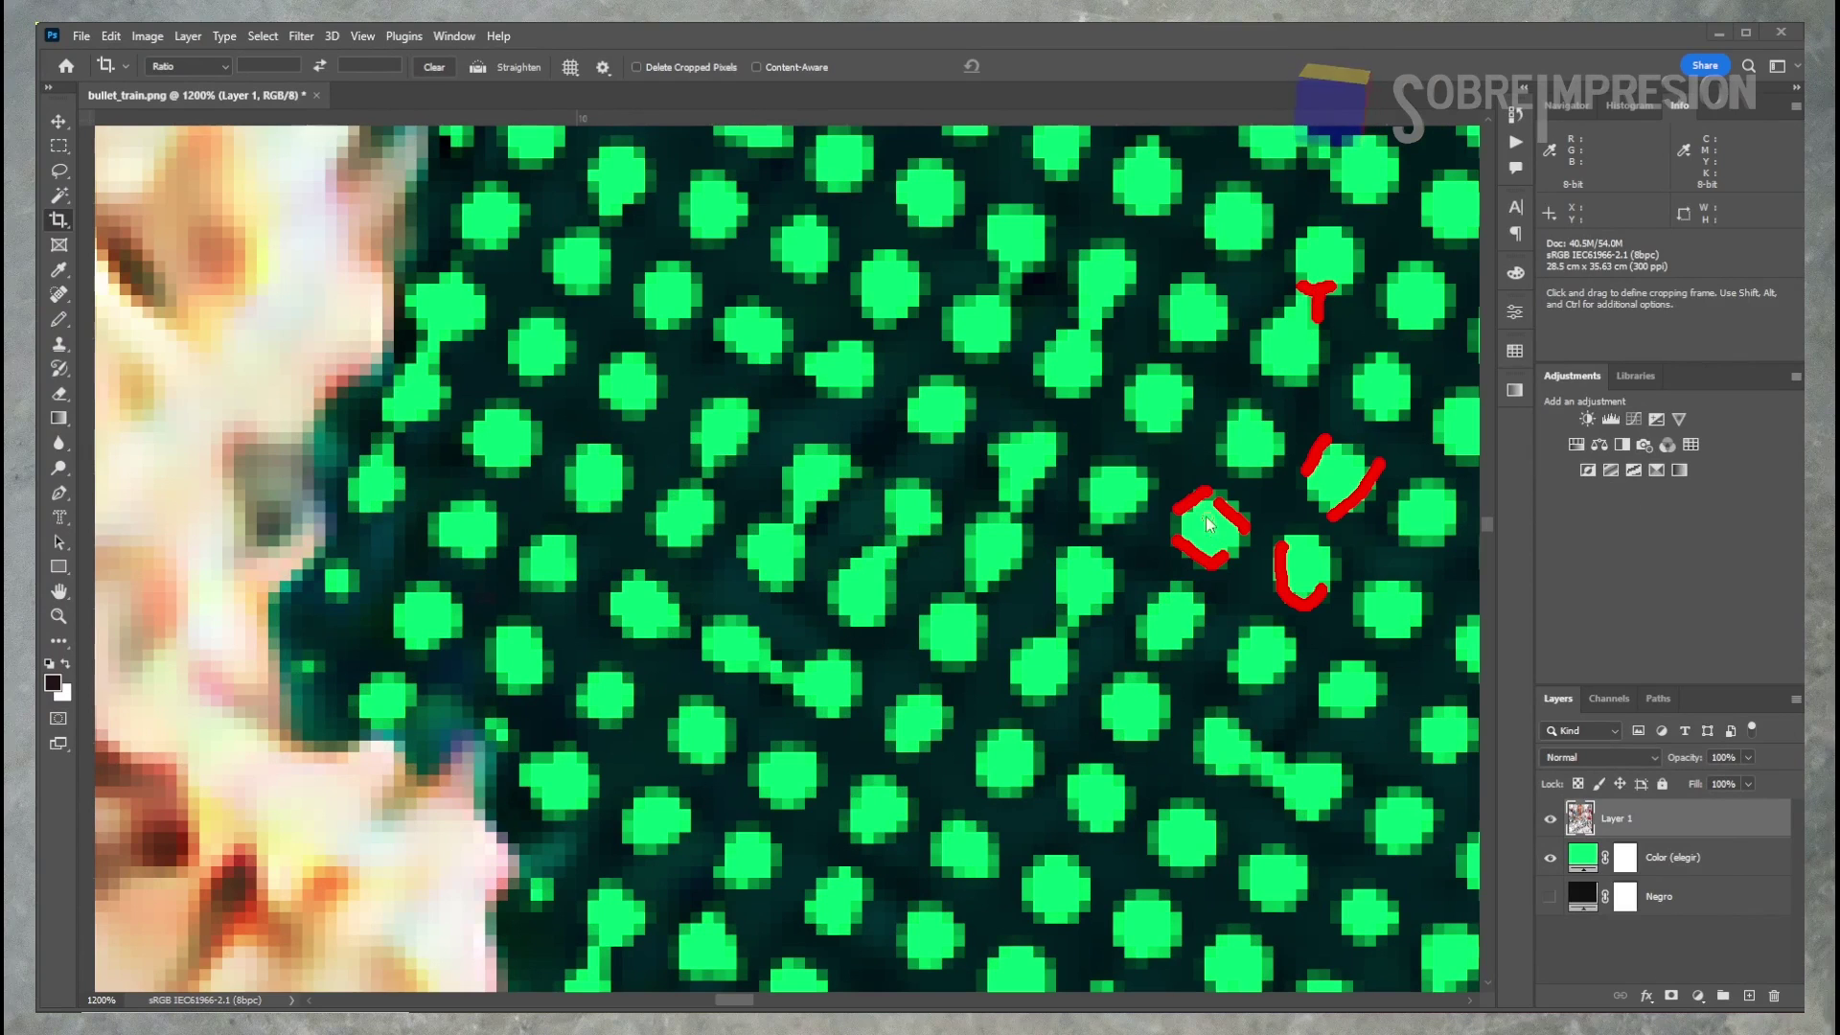
pyautogui.moveTo(1150, 479)
pyautogui.mouseDown()
pyautogui.moveTo(1090, 529)
pyautogui.moveTo(1078, 491)
pyautogui.moveTo(1136, 382)
pyautogui.moveTo(1187, 392)
pyautogui.mouseUp()
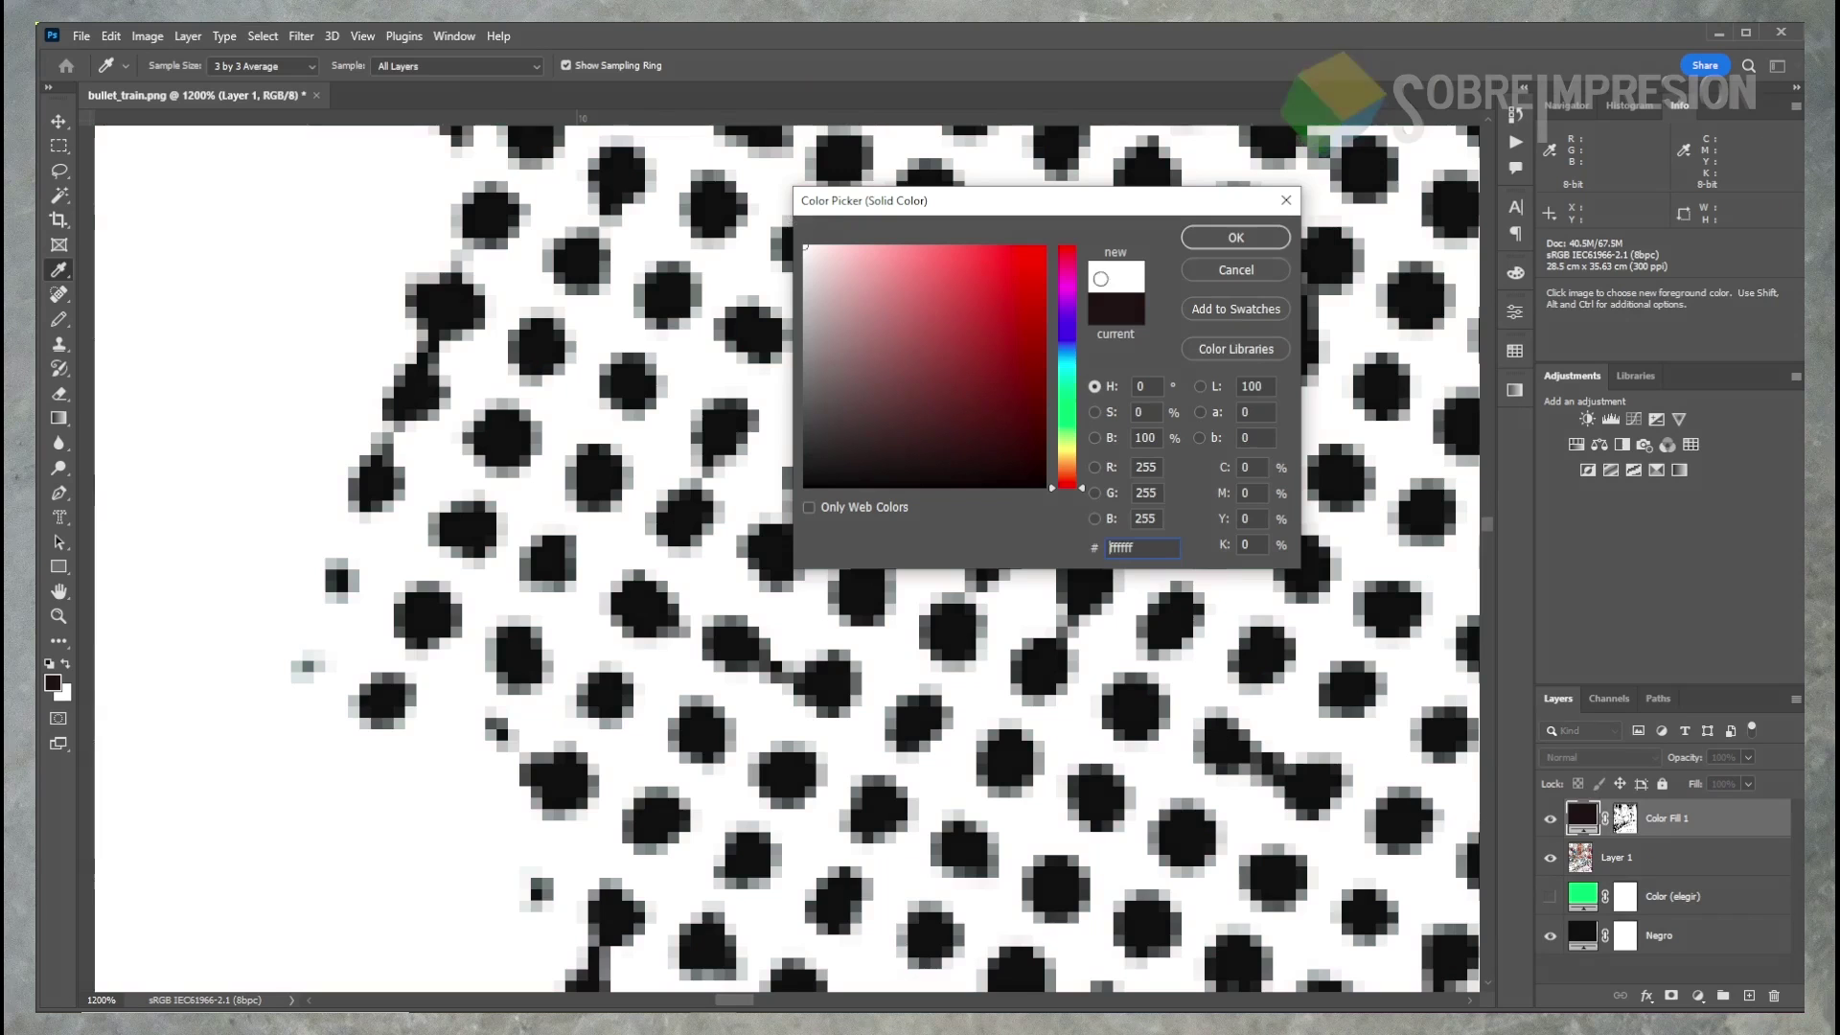
# Place a white color fill layer, masked to the semitransparent edges of the dots, directly beneath Layer 1
pyautogui.click(1230, 237)
pyautogui.moveTo(1691, 826); pyautogui.dragTo(1688, 857)
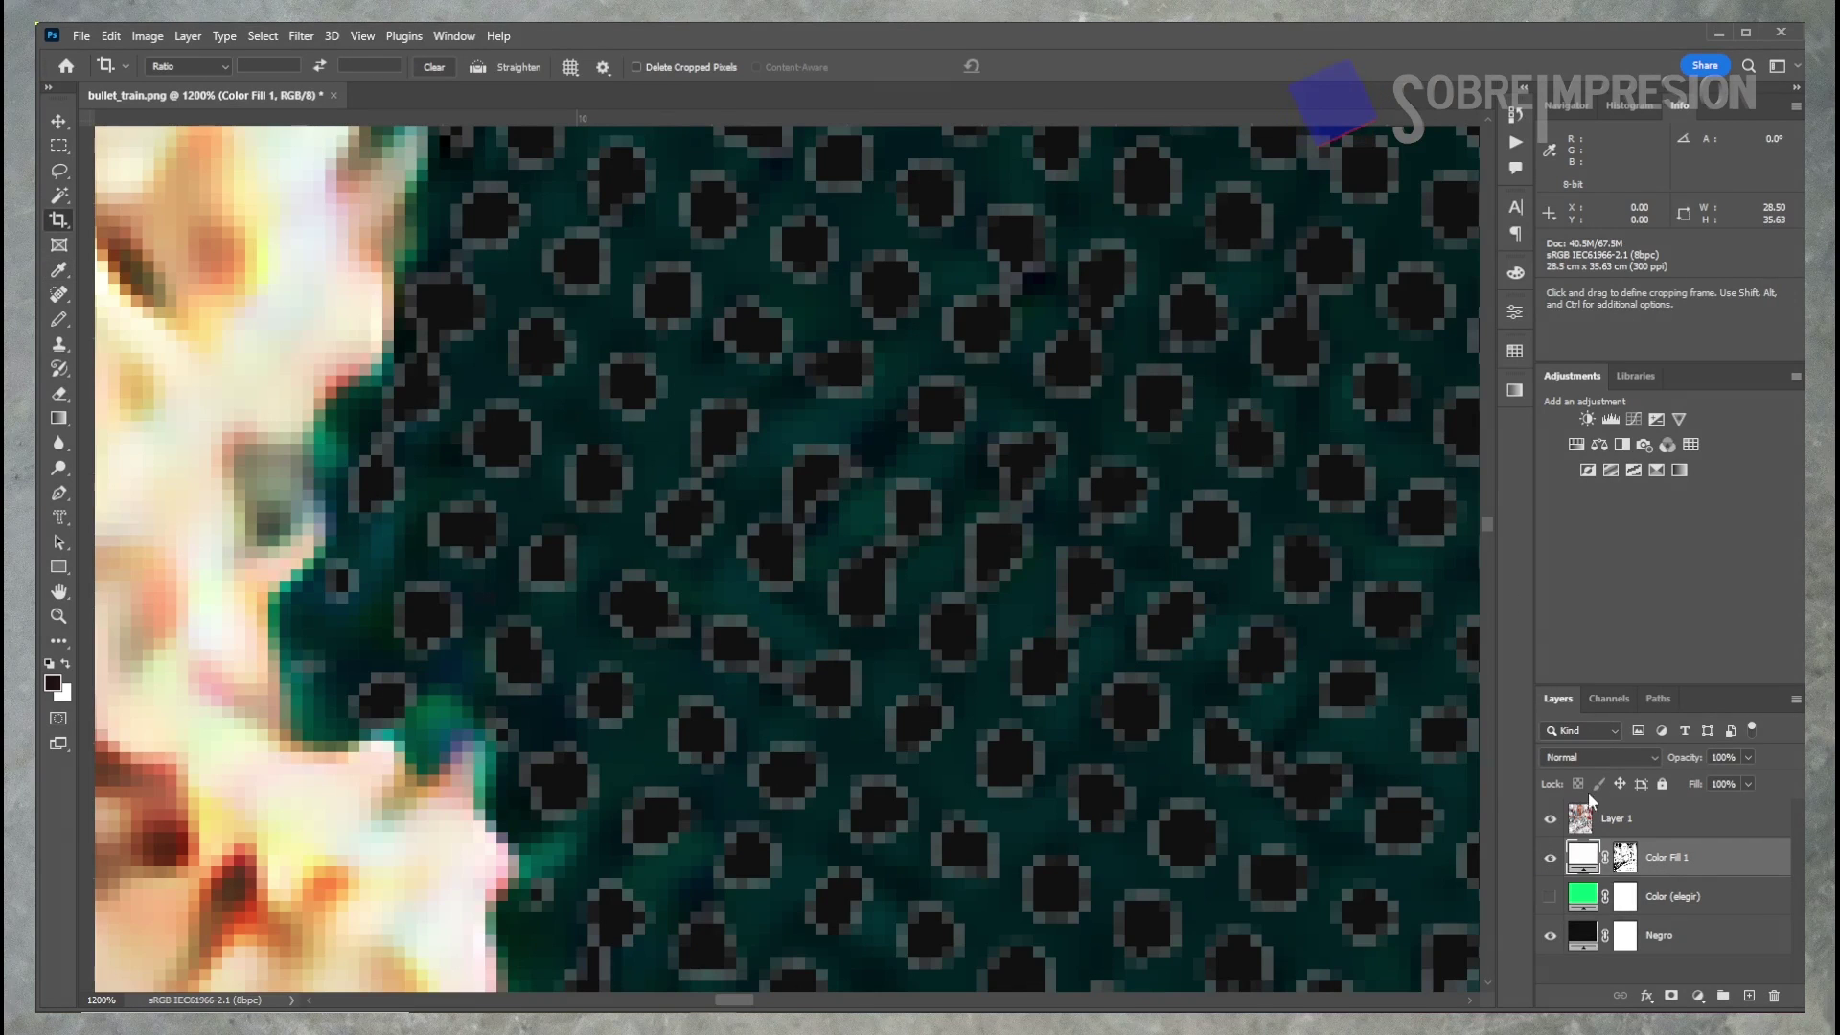
pyautogui.moveTo(1096, 526); pyautogui.dragTo(1033, 682)
# Toggle the visibility of Color Fill 1 repeatedly to compare the whole poster with and without the white dot edges
pyautogui.hotkey('ctrl', '0')
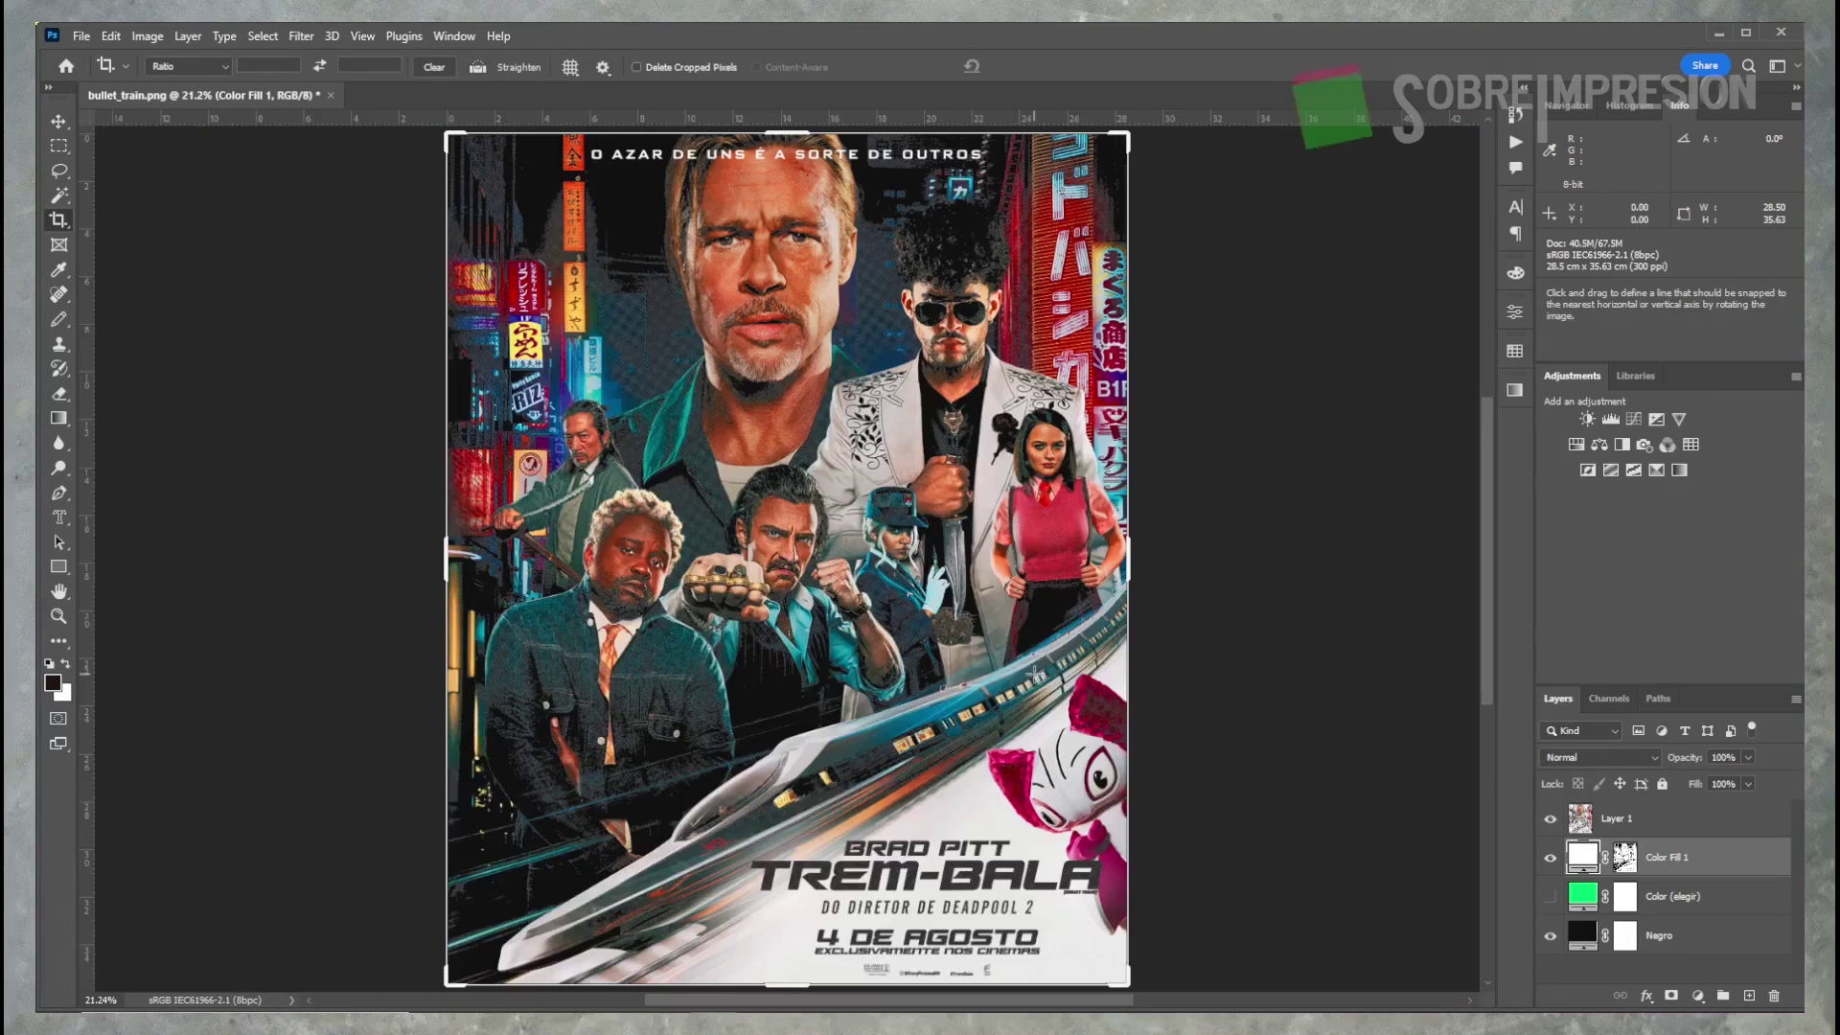
pyautogui.click(1549, 859)
pyautogui.click(1549, 859)
pyautogui.click(1547, 860)
pyautogui.click(1547, 861)
pyautogui.click(1547, 860)
pyautogui.click(1547, 860)
pyautogui.click(1547, 861)
pyautogui.click(1546, 860)
pyautogui.click(1547, 860)
pyautogui.click(1546, 860)
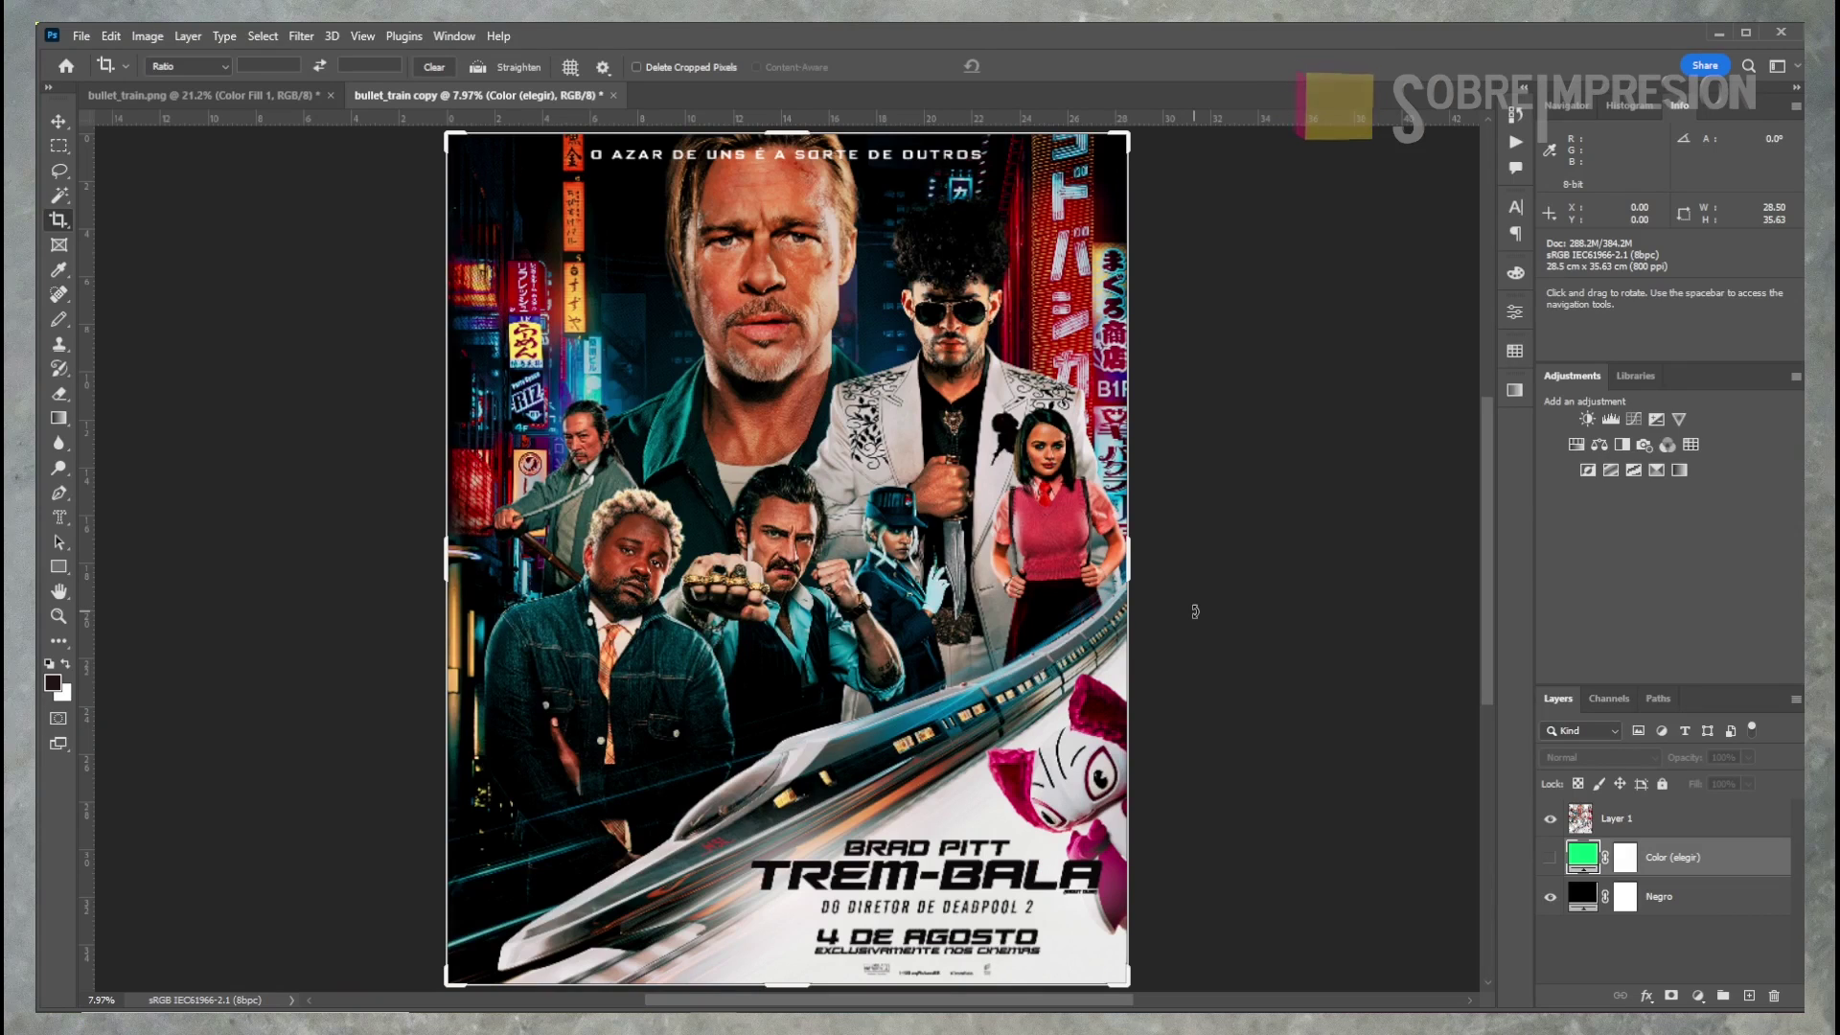
# Resize the bullet_train copy document to 300 pixels/inch, resampling with Nearest Neighbor (hard edges)
pyautogui.click(1658, 817)
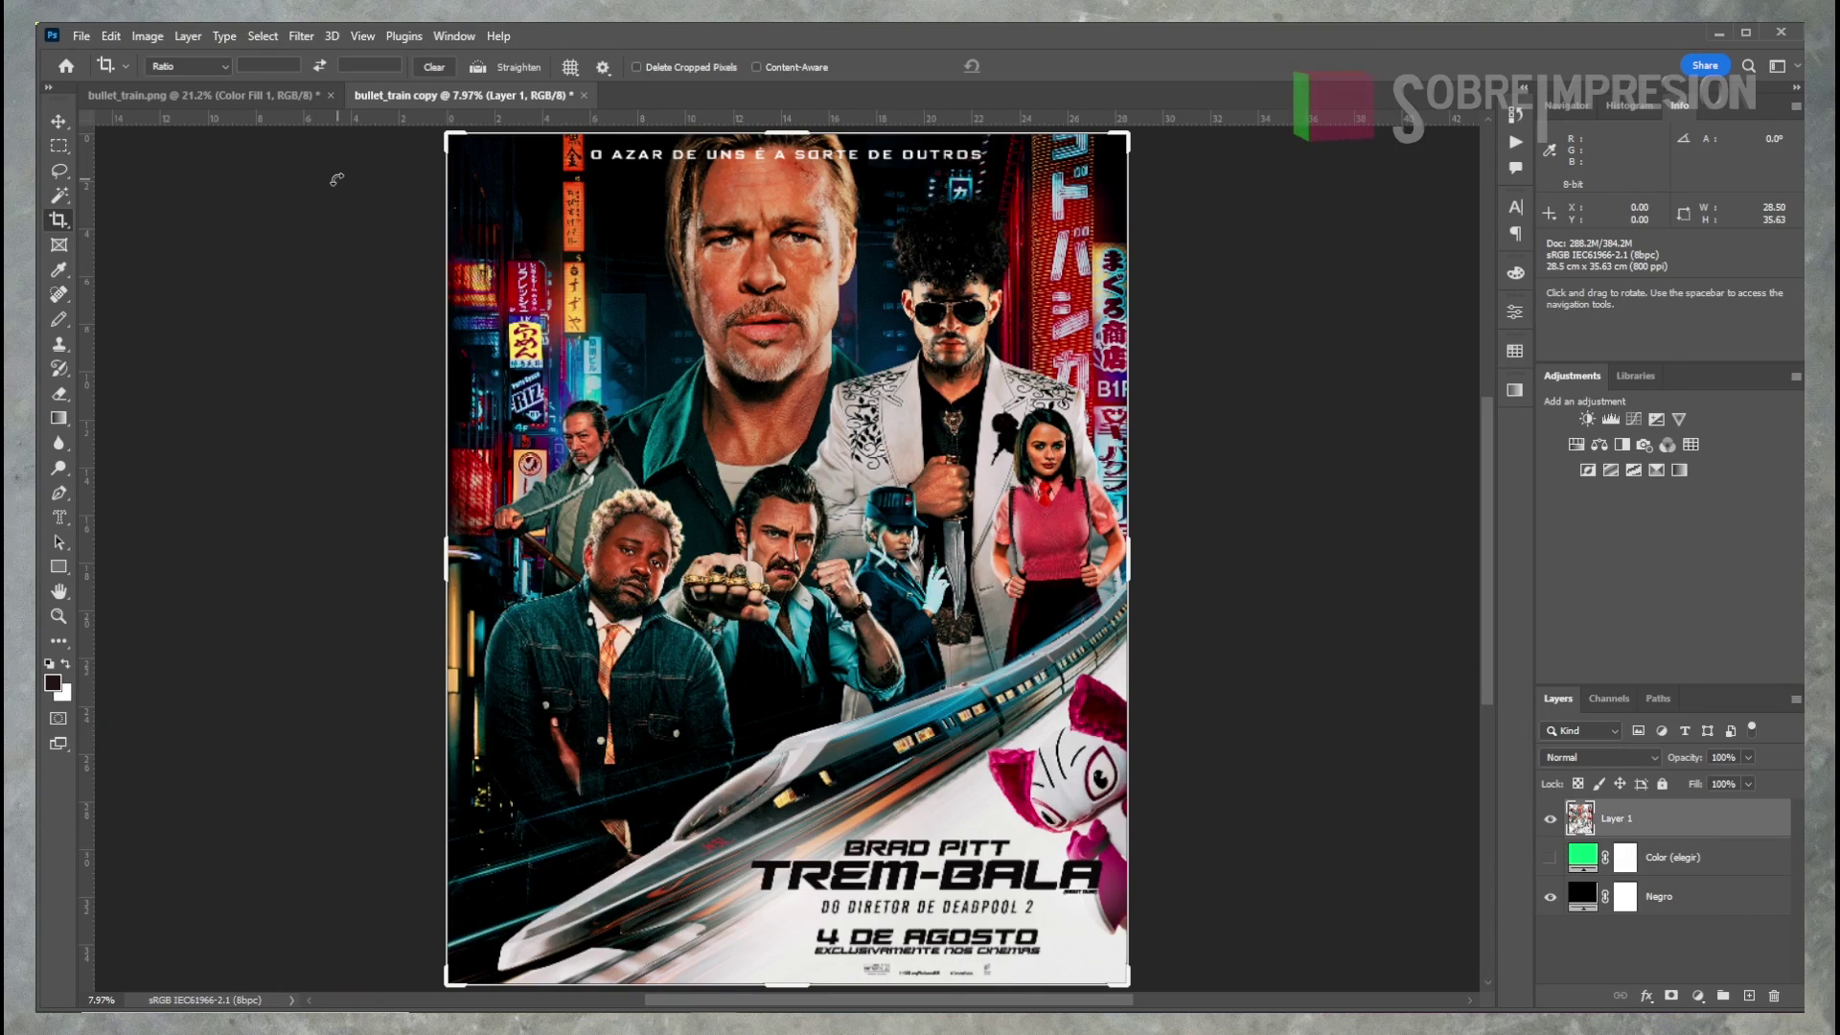
pyautogui.click(147, 35)
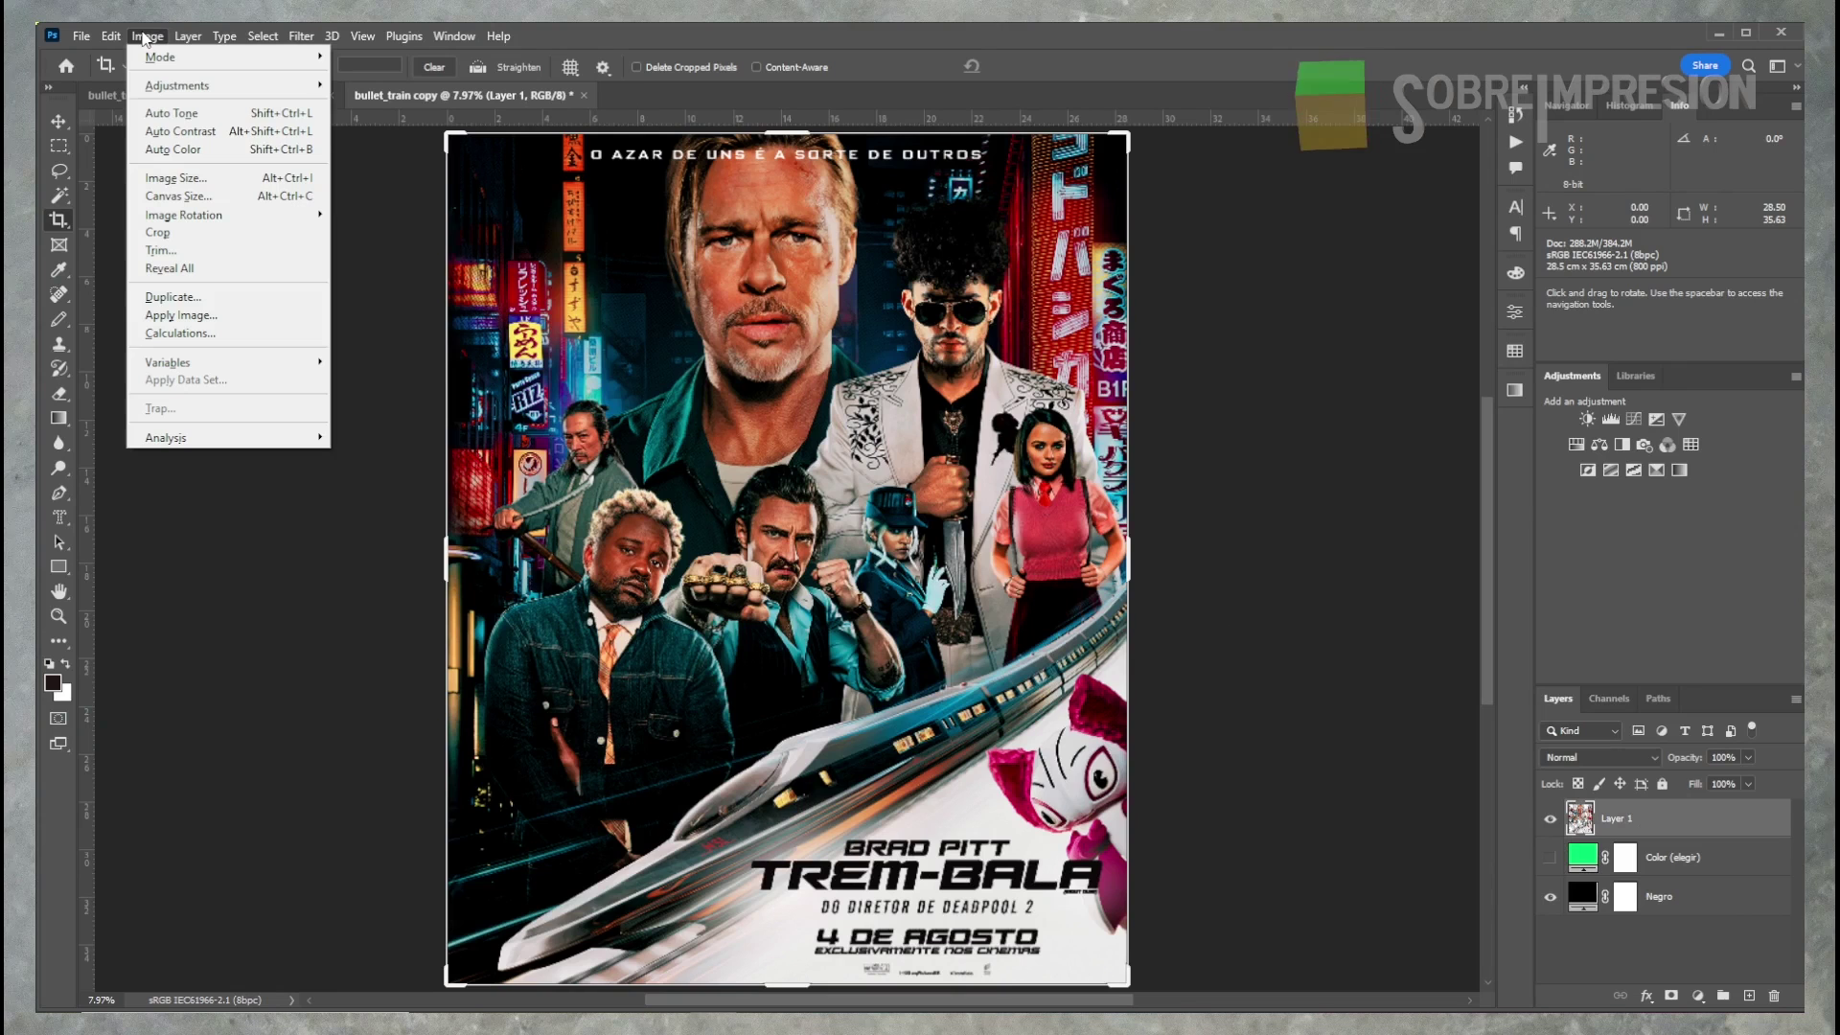
pyautogui.click(171, 178)
pyautogui.doubleClick(1190, 517)
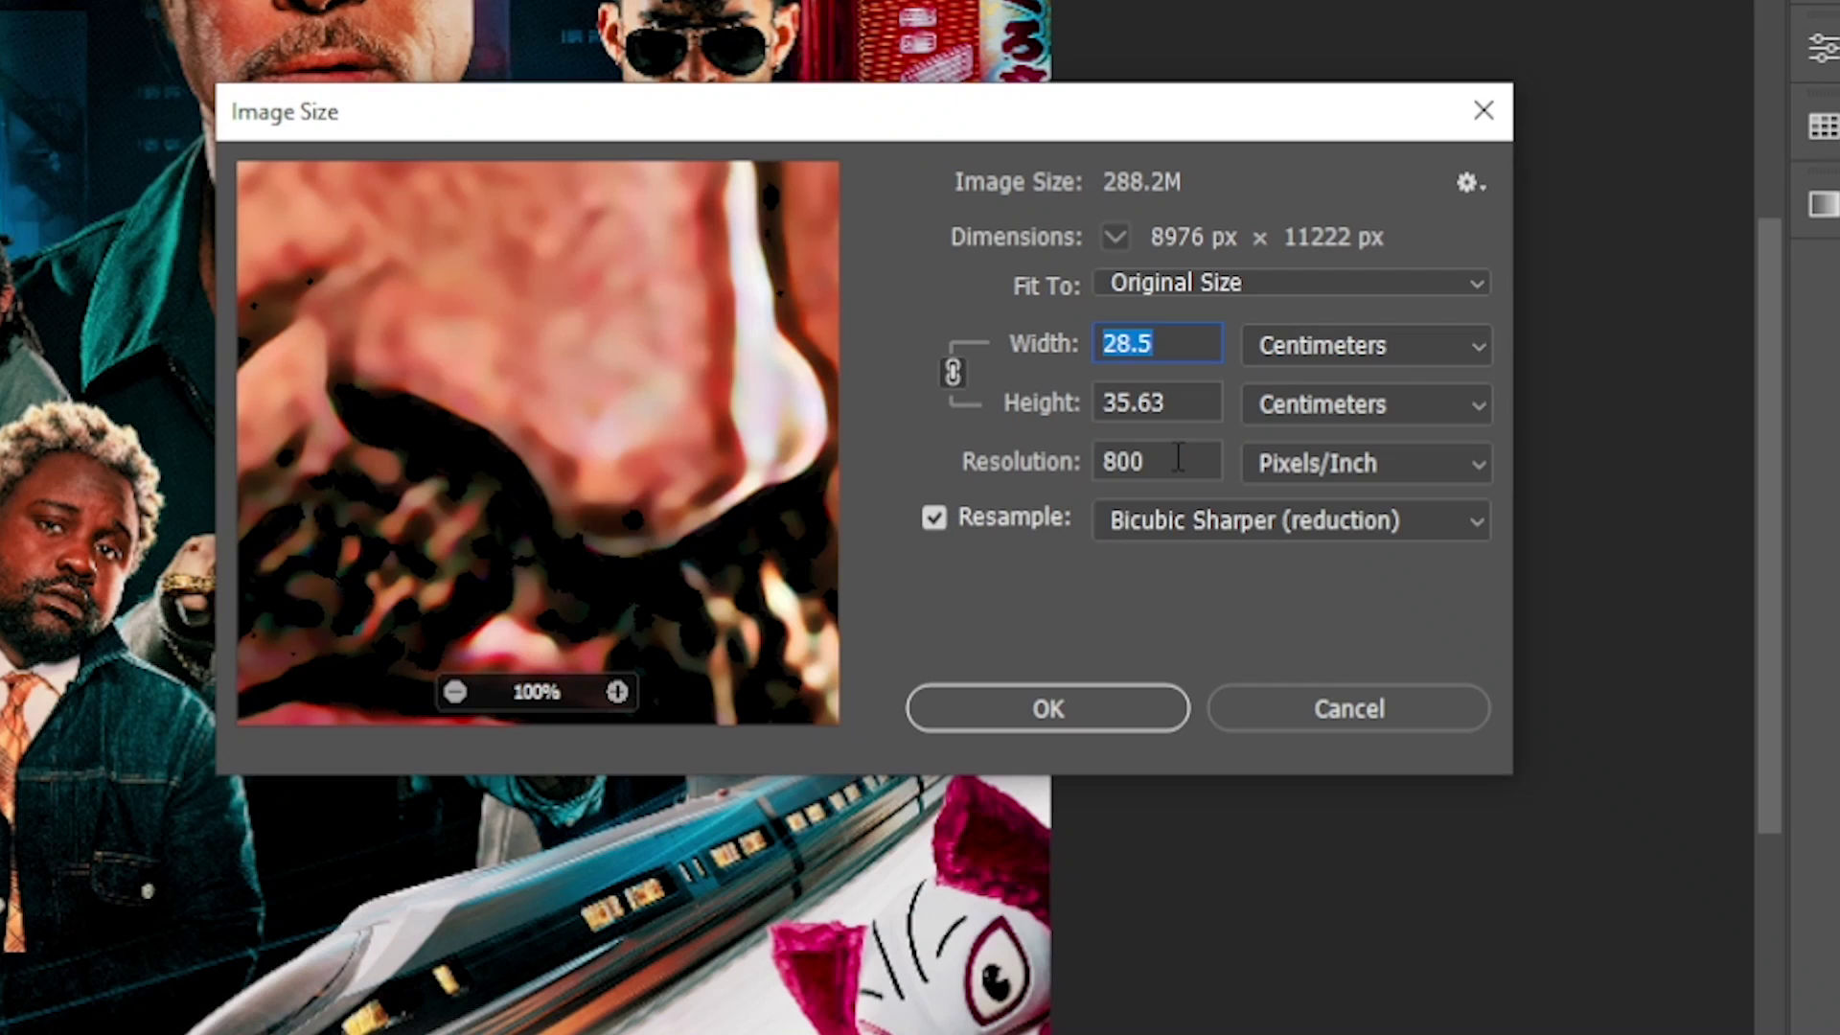
pyautogui.write('300')
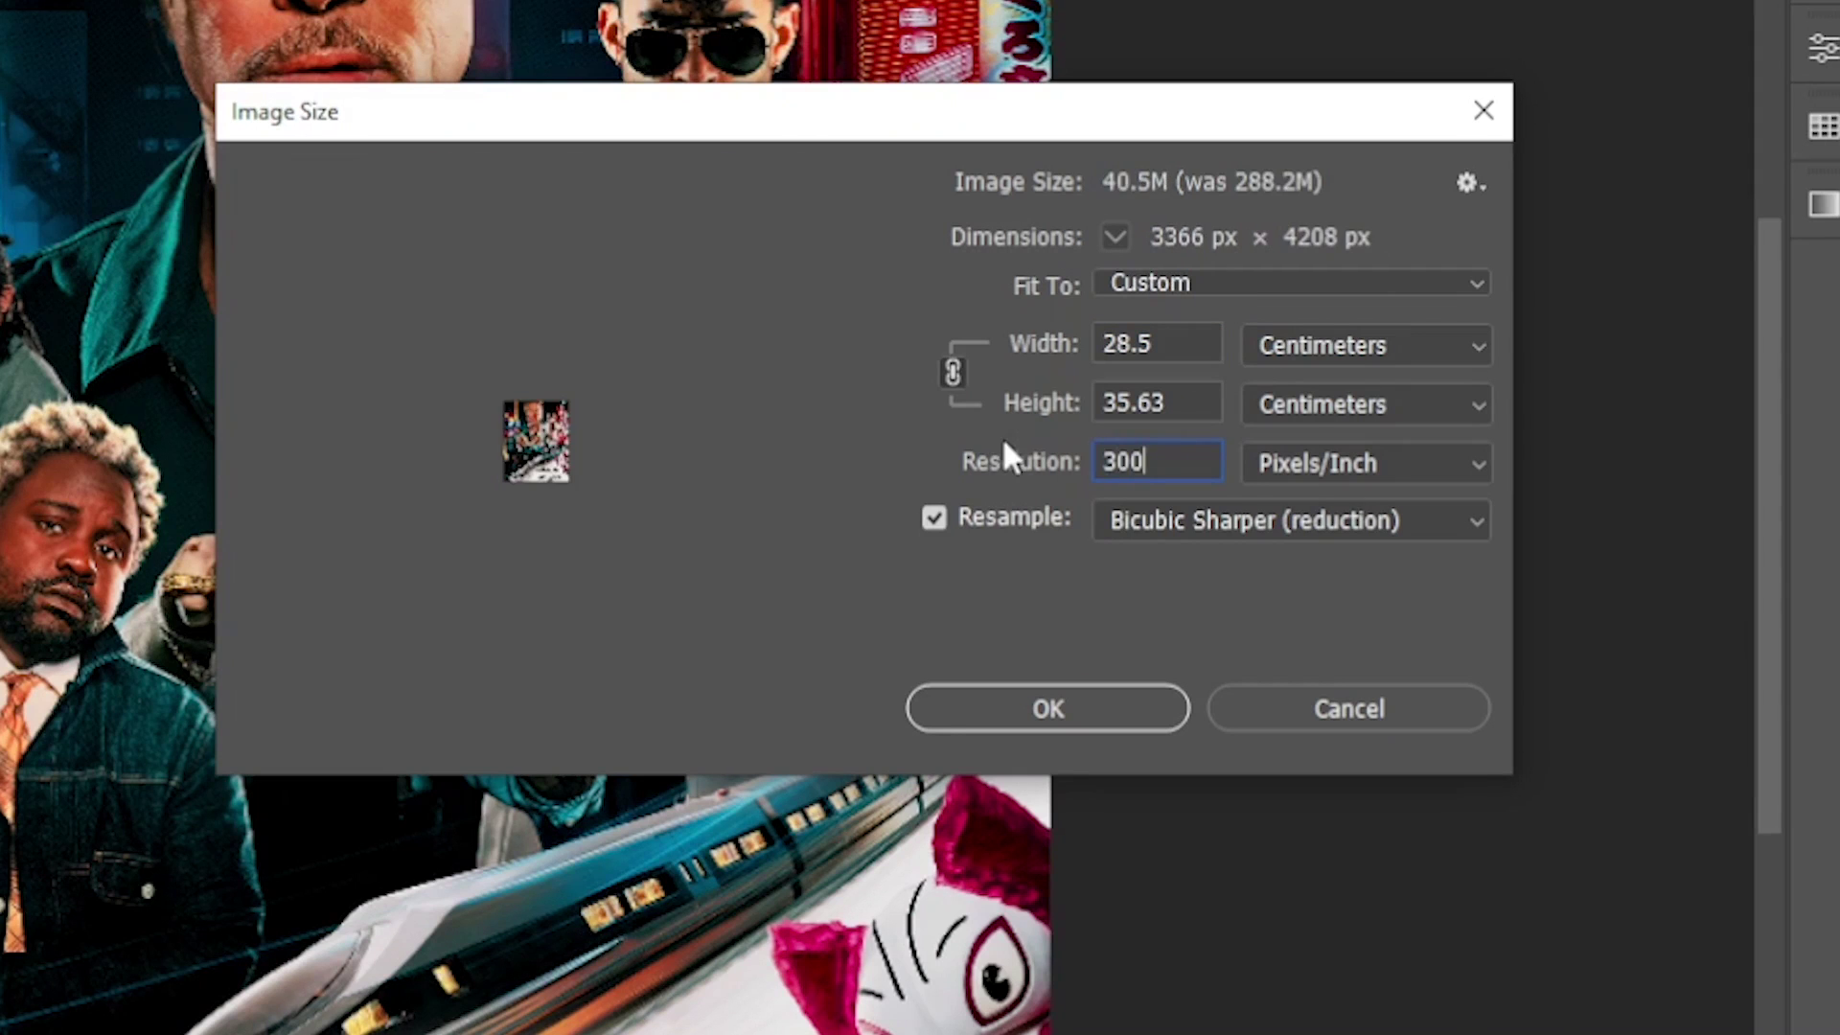
pyautogui.click(1150, 520)
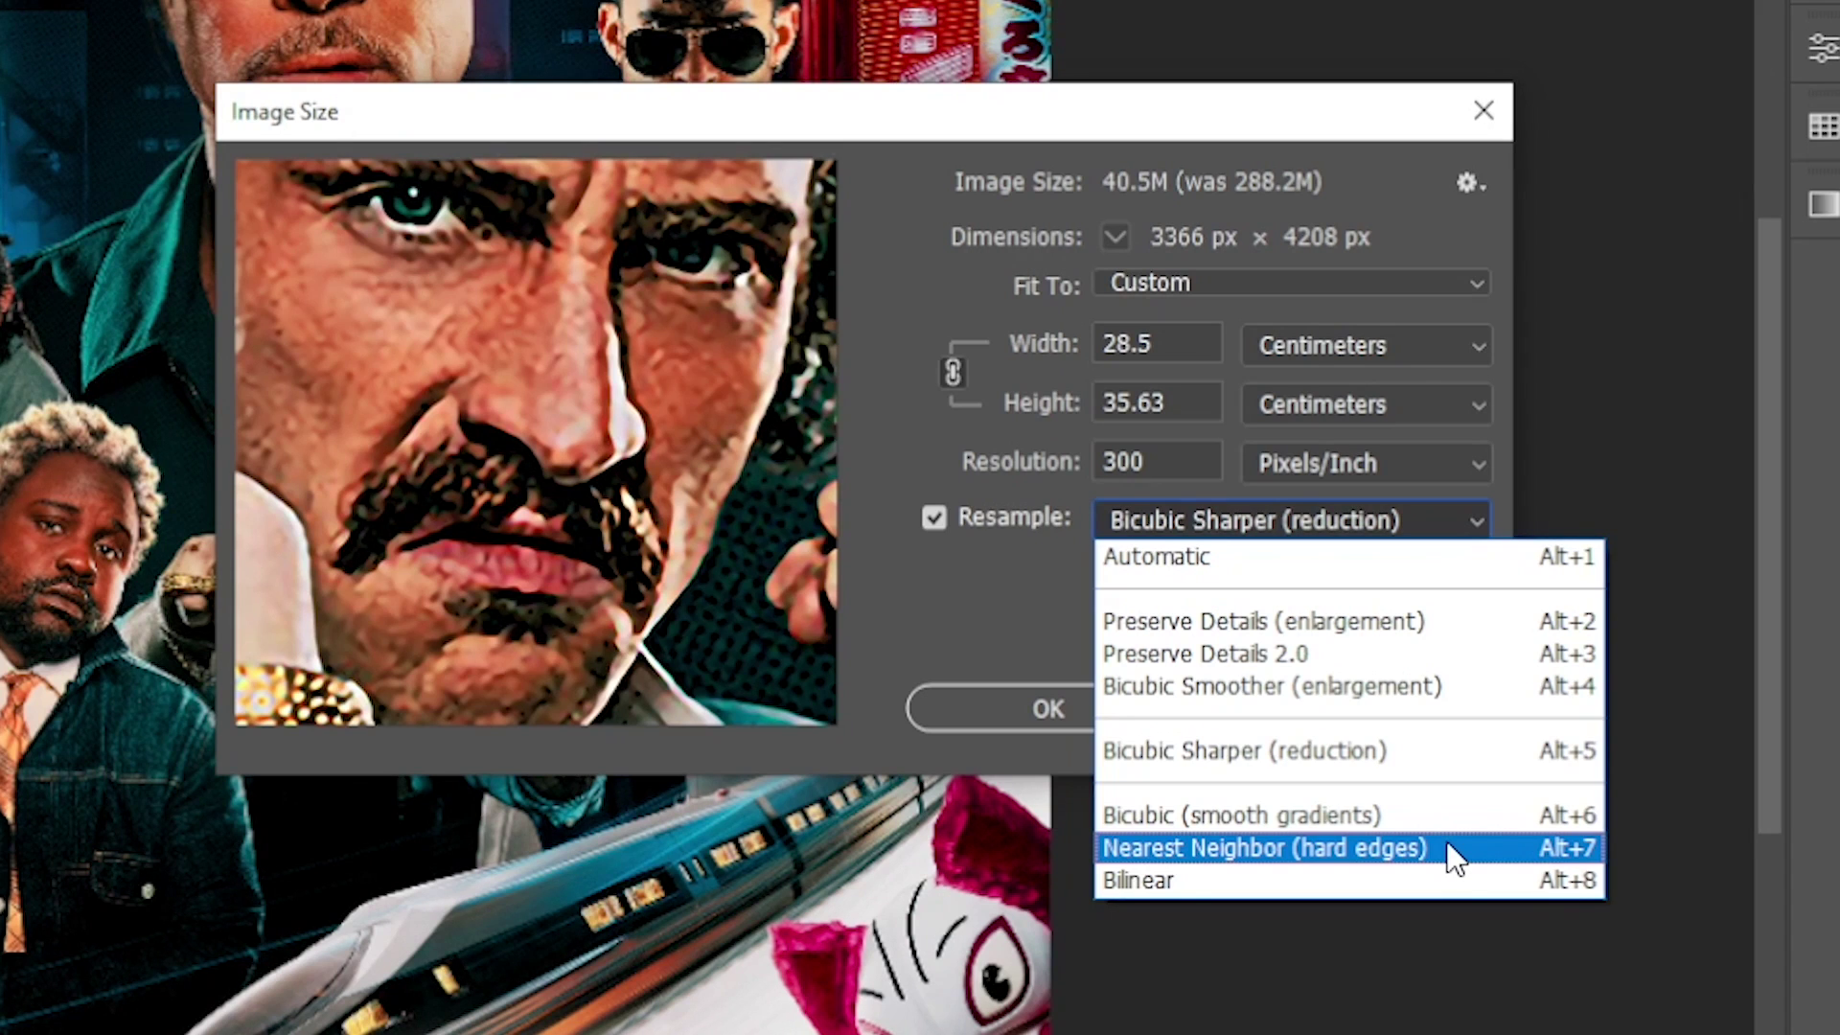
pyautogui.click(1446, 840)
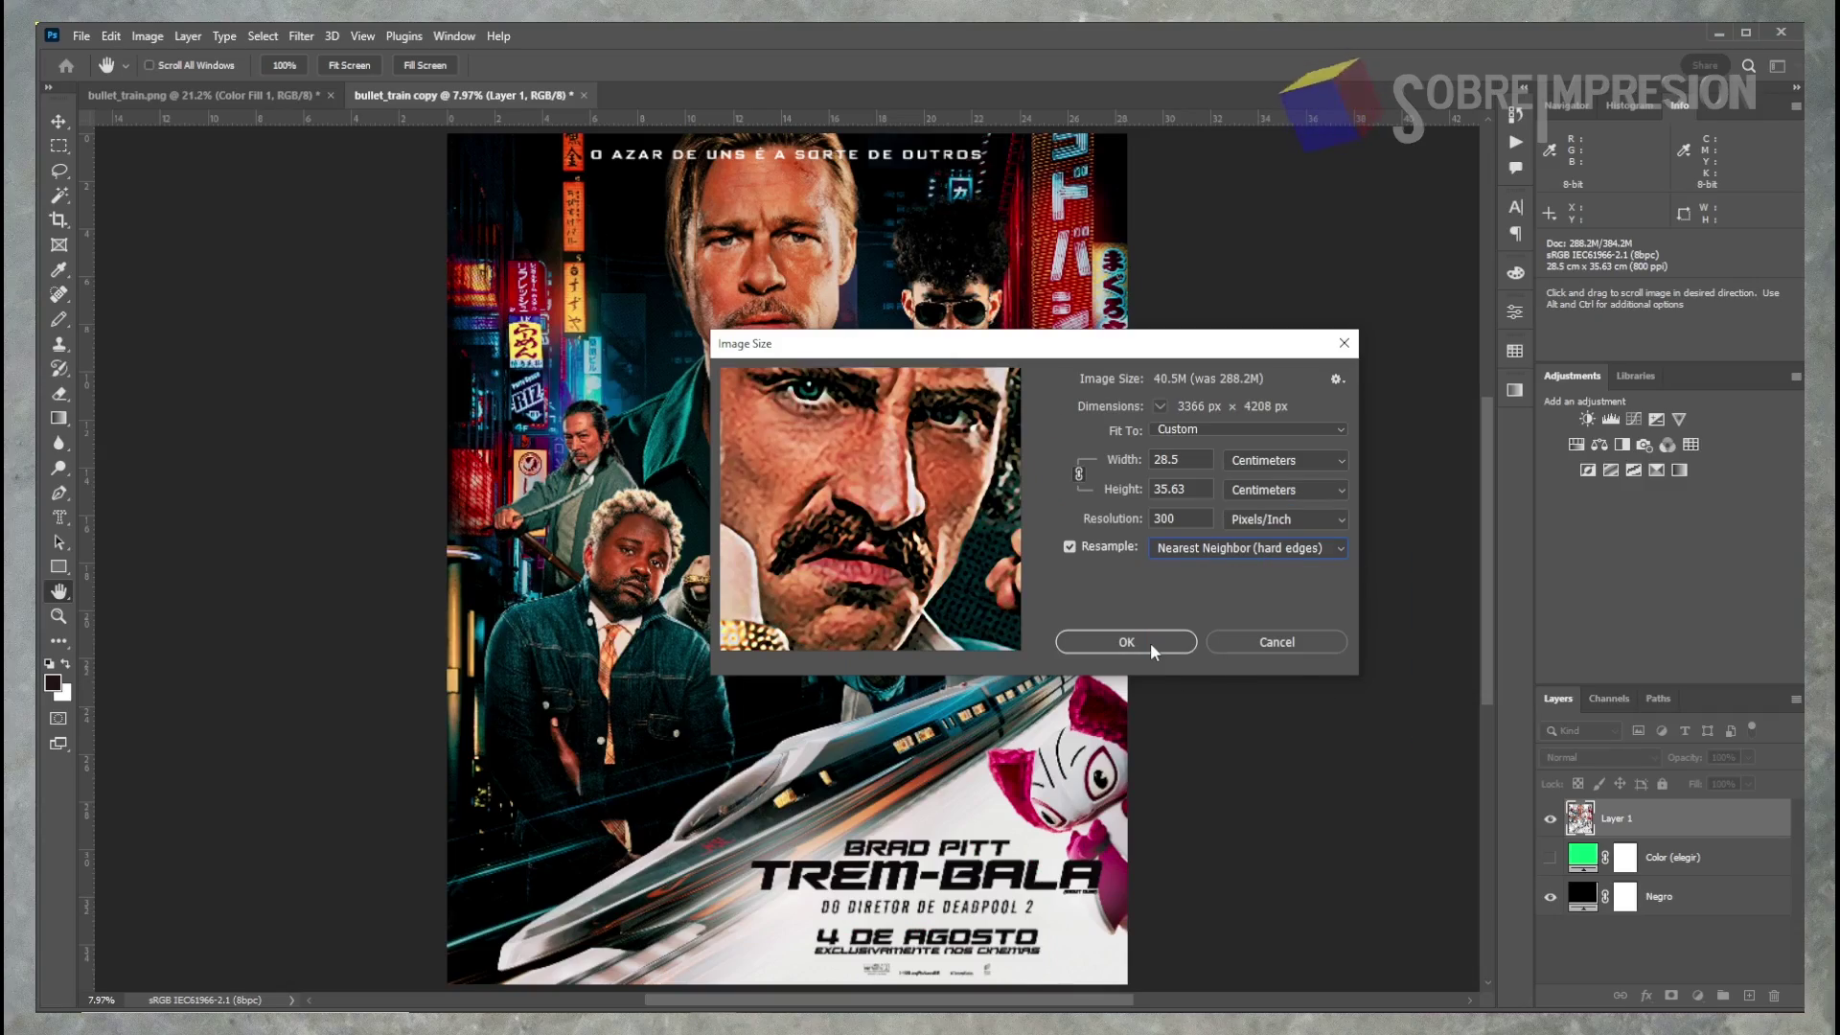
pyautogui.click(1126, 642)
# Show the Color (elegir) layer in the copy and examine its halftone dots at 300% magnification
pyautogui.press('c')
pyautogui.hotkey('ctrl', '+')
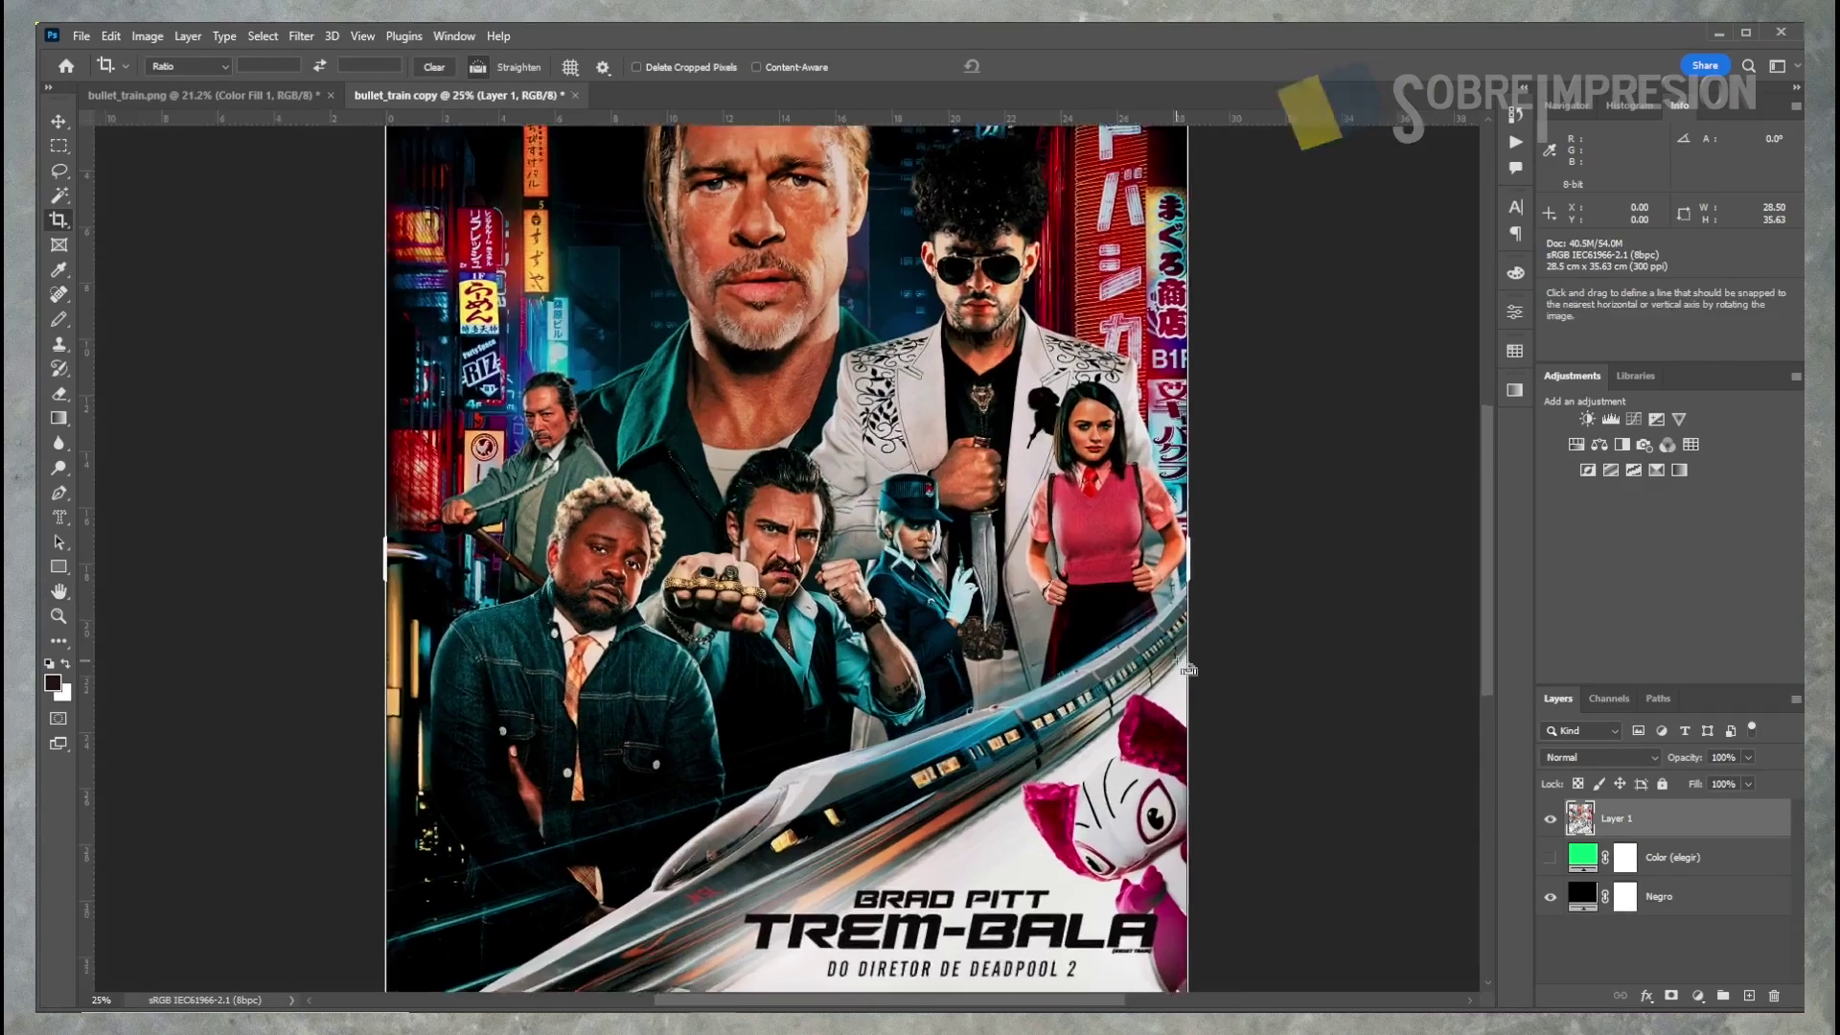
pyautogui.hotkey('ctrl', '+')
pyautogui.hotkey('ctrl', '+')
pyautogui.hotkey('ctrl', '+')
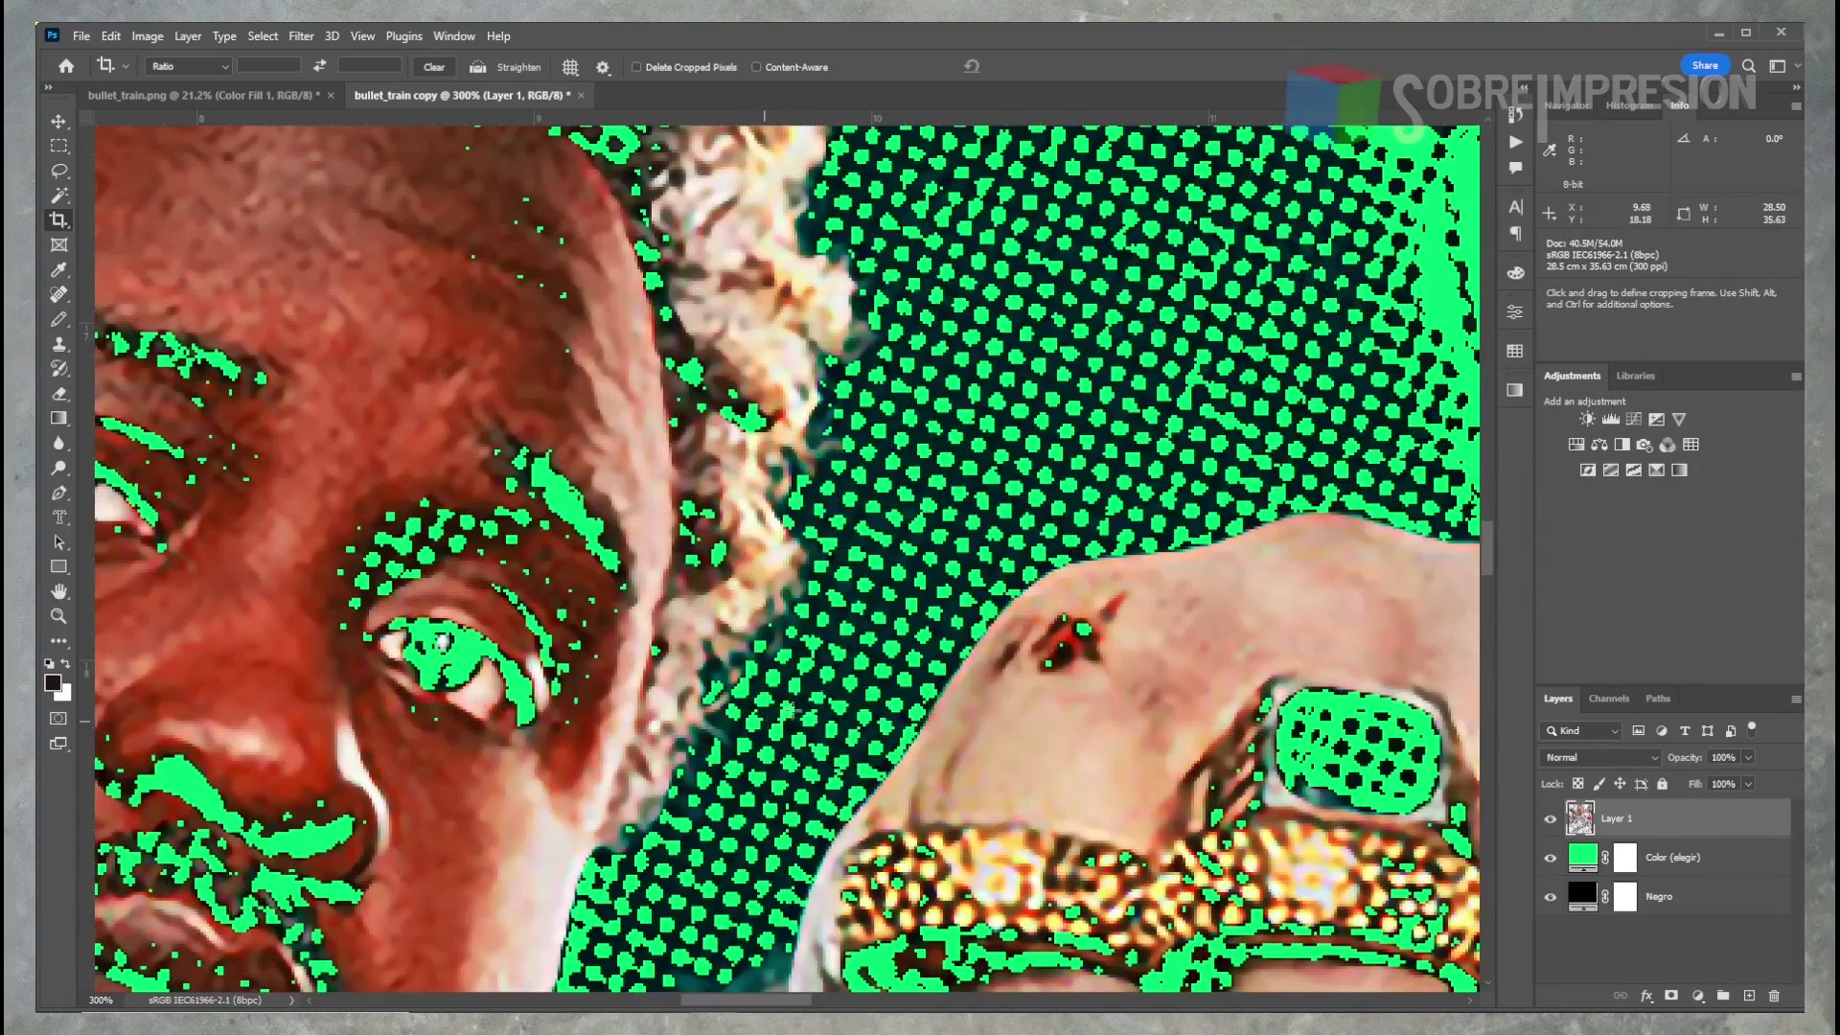
# In bullet_train.png, hide Color Fill 1, show Color (elegir), and compare its halftone dots with the copy at 300%
pyautogui.click(223, 96)
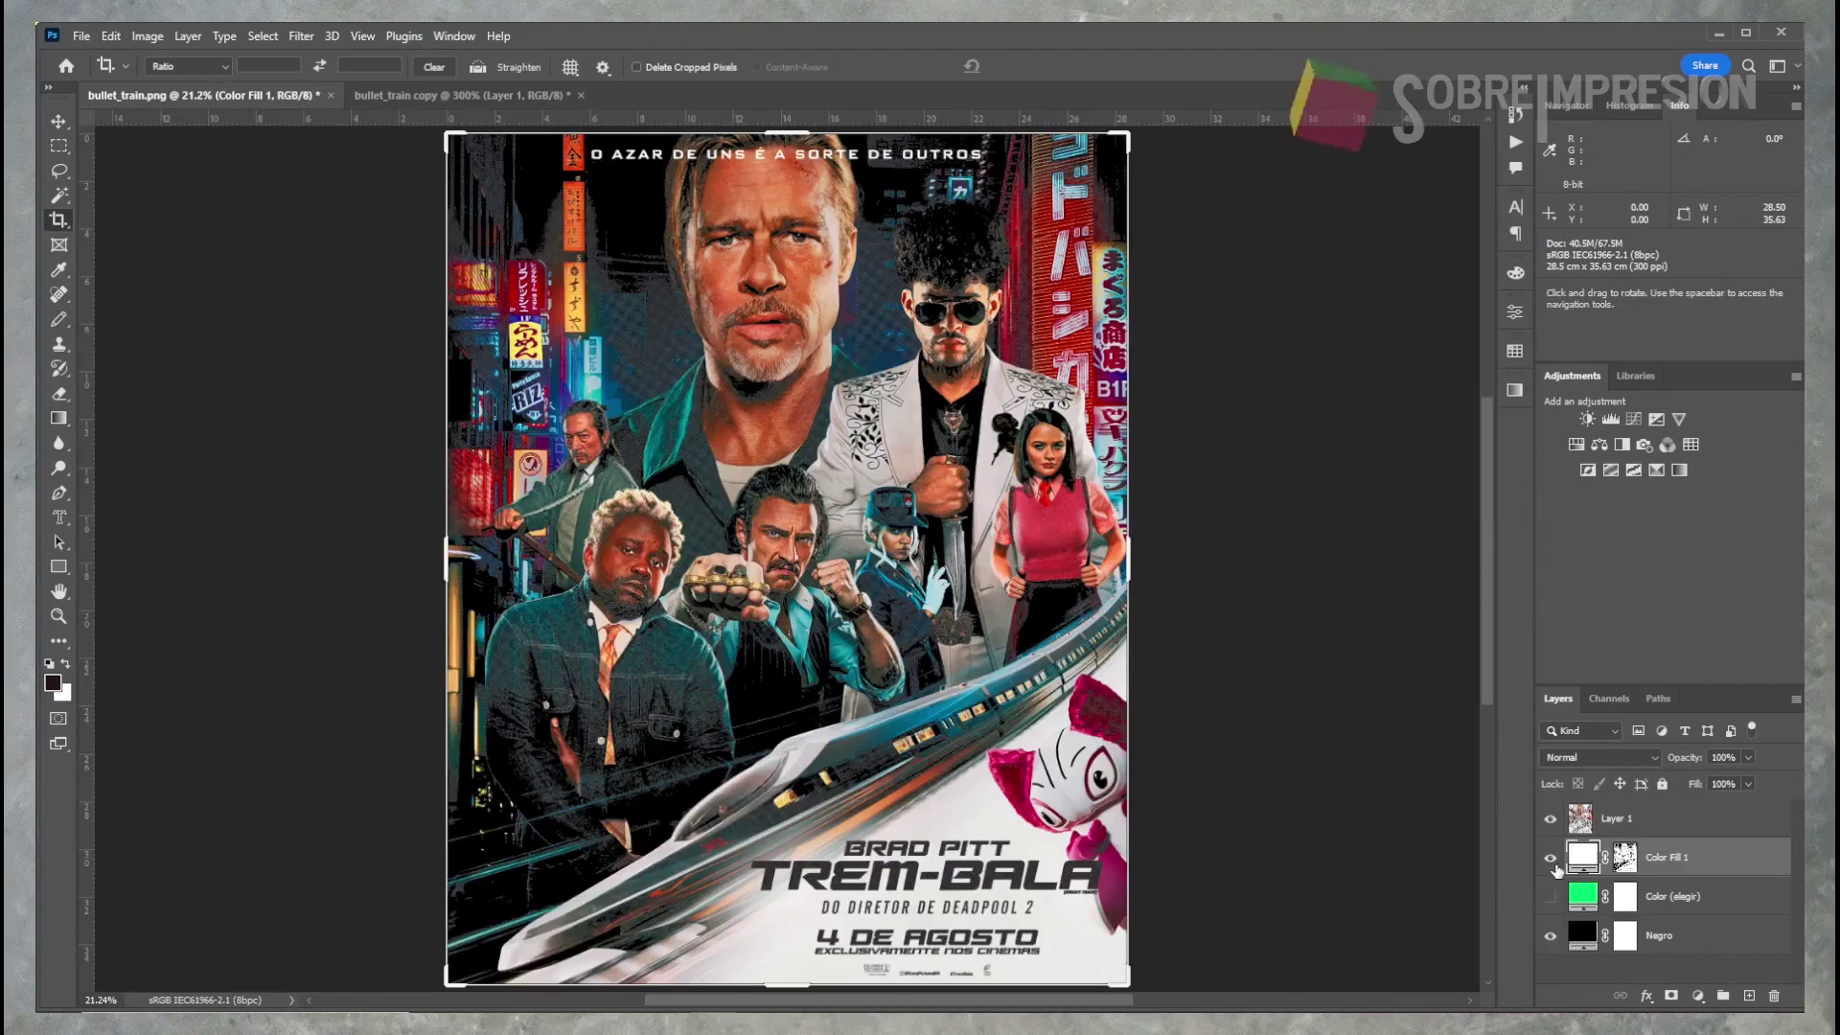
pyautogui.click(1550, 858)
pyautogui.click(1551, 897)
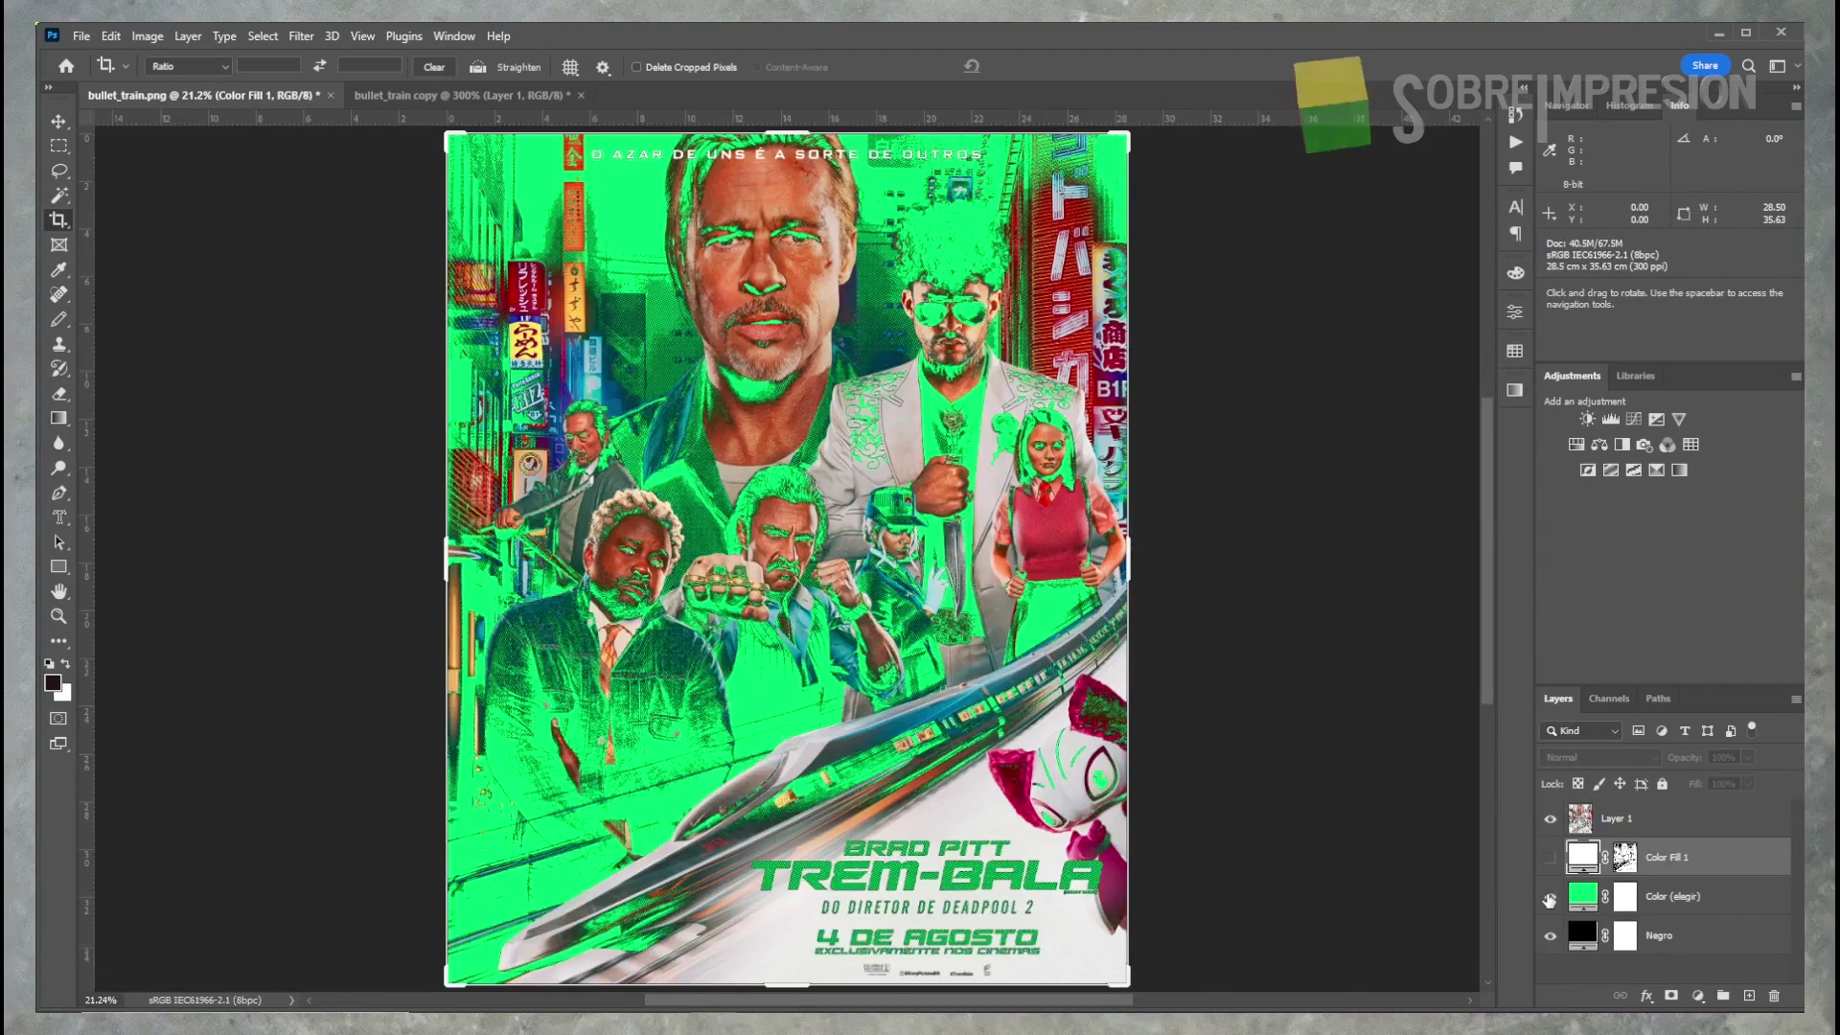
pyautogui.hotkey('ctrl', '+')
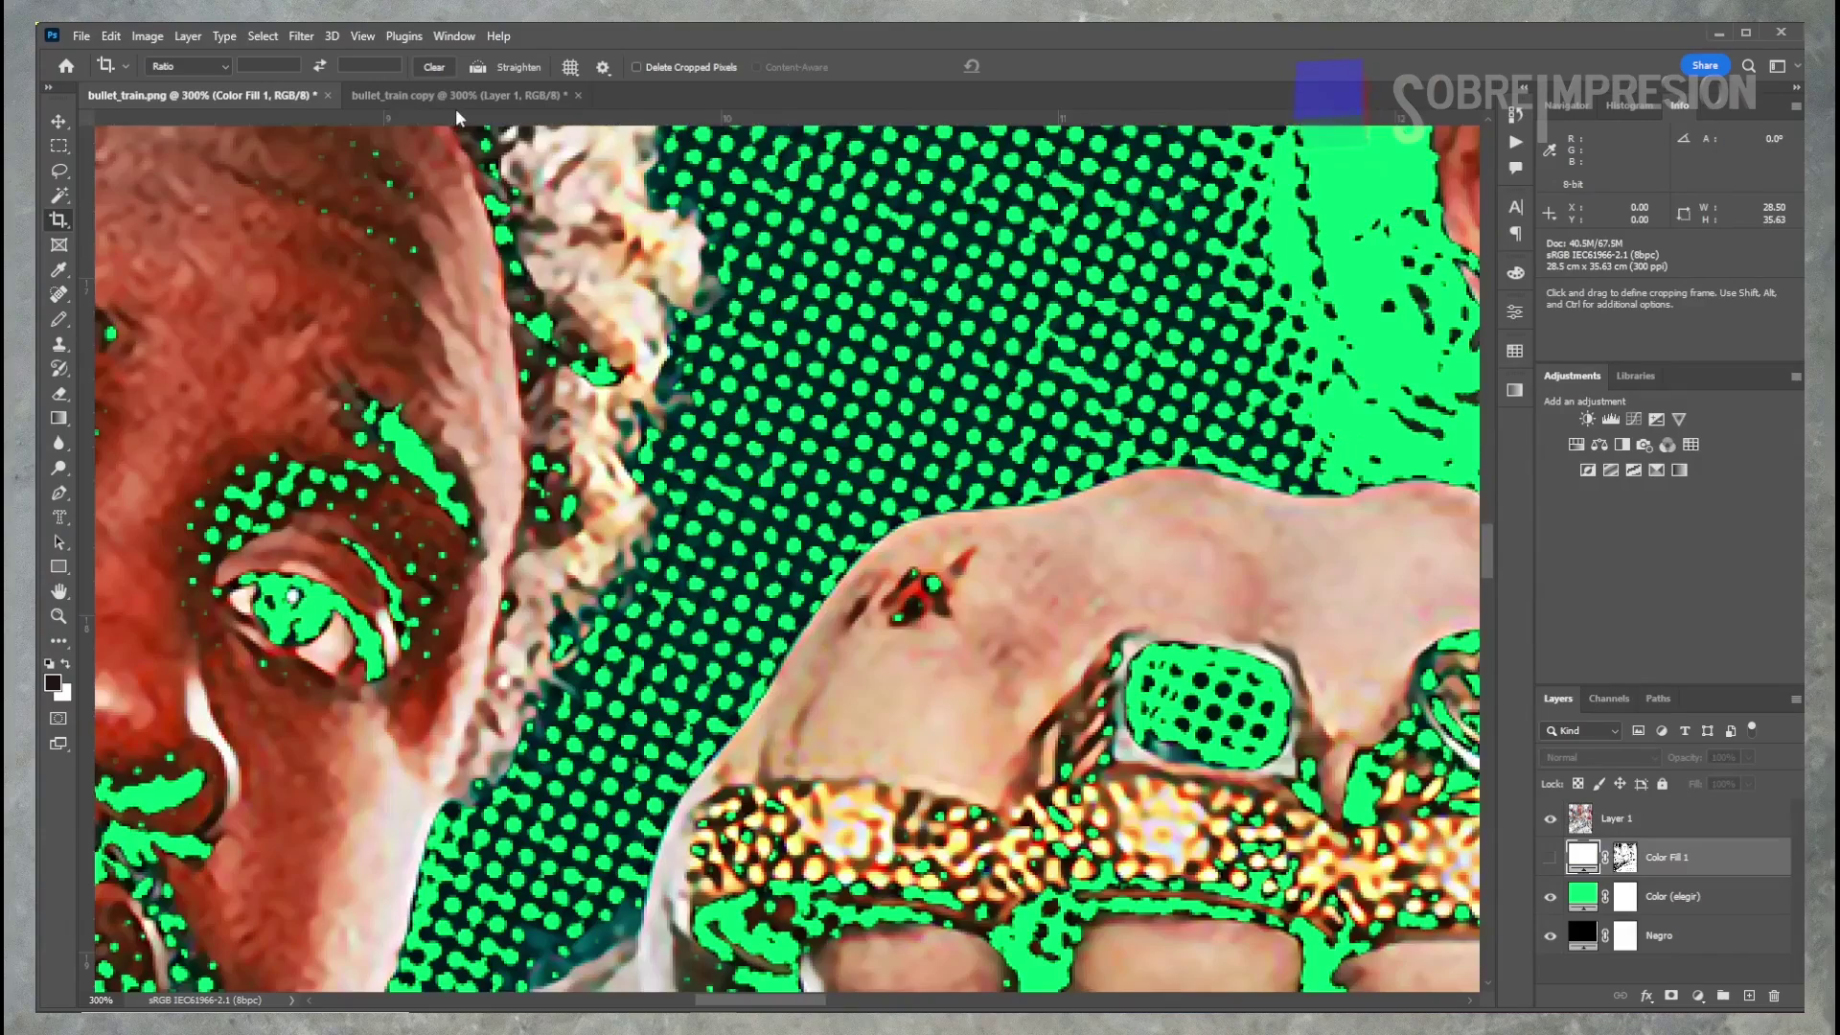
pyautogui.click(463, 98)
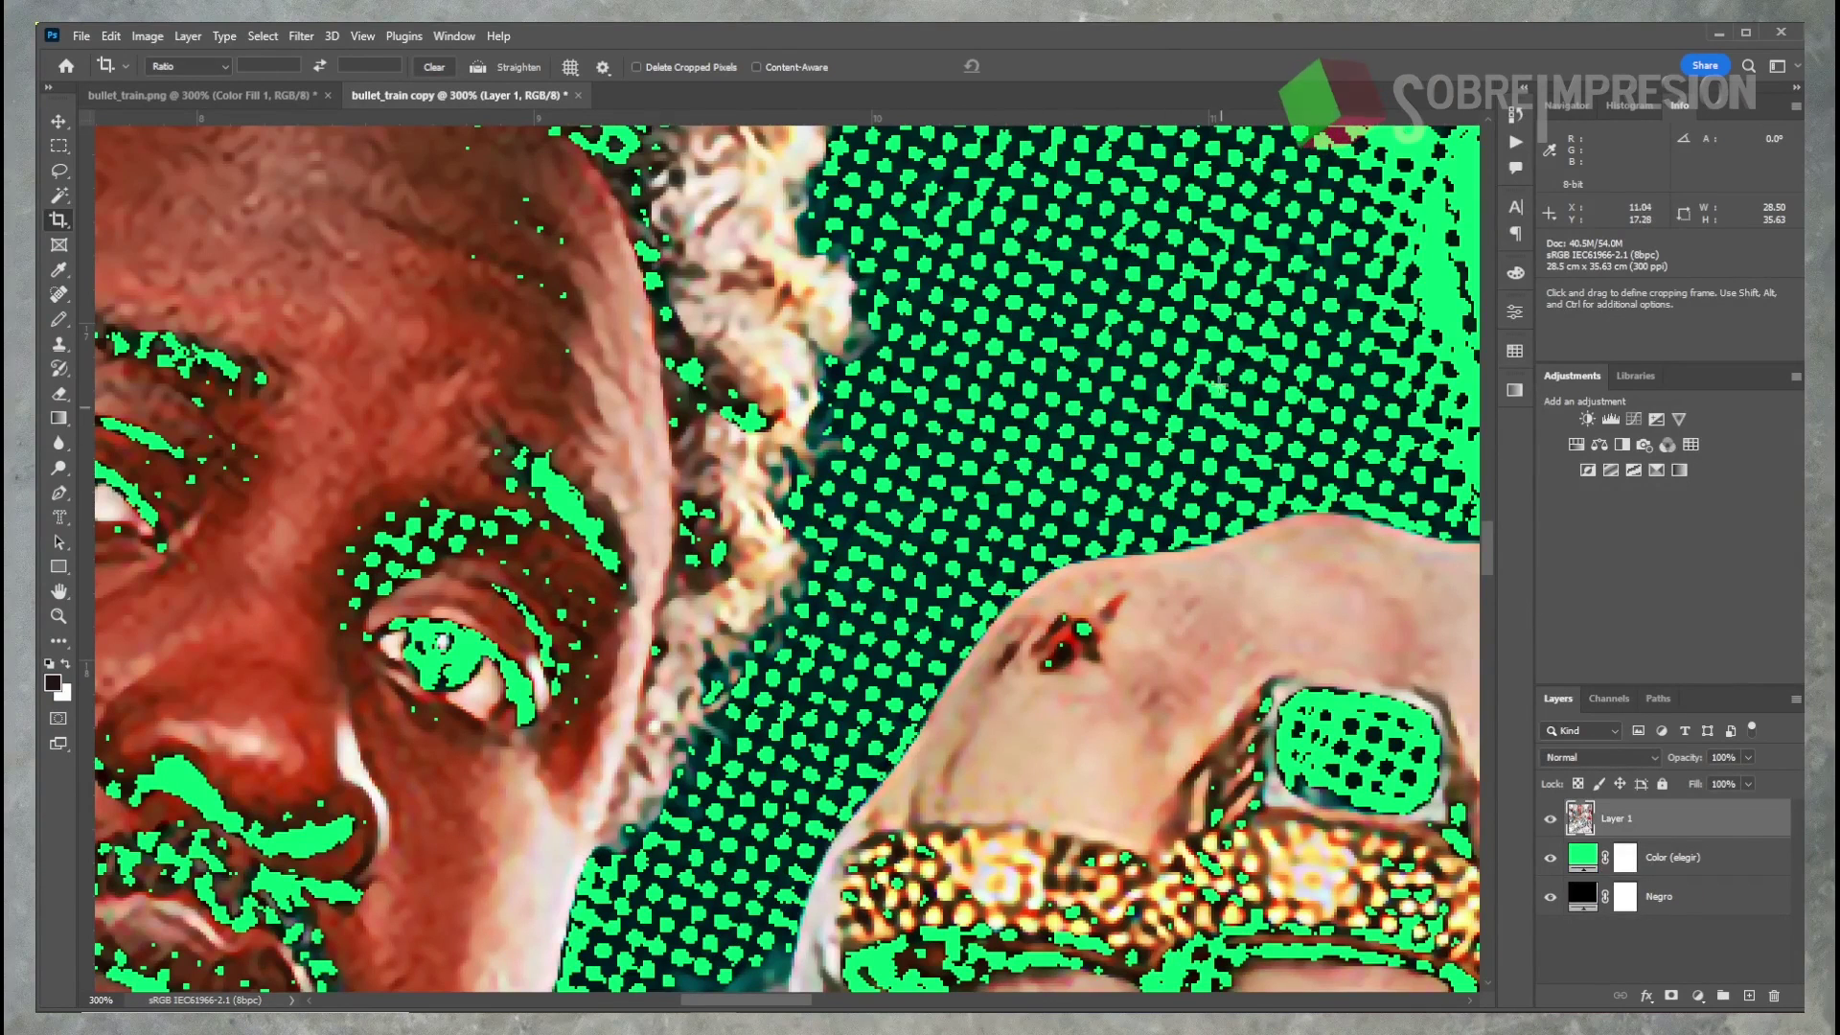
pyautogui.click(292, 97)
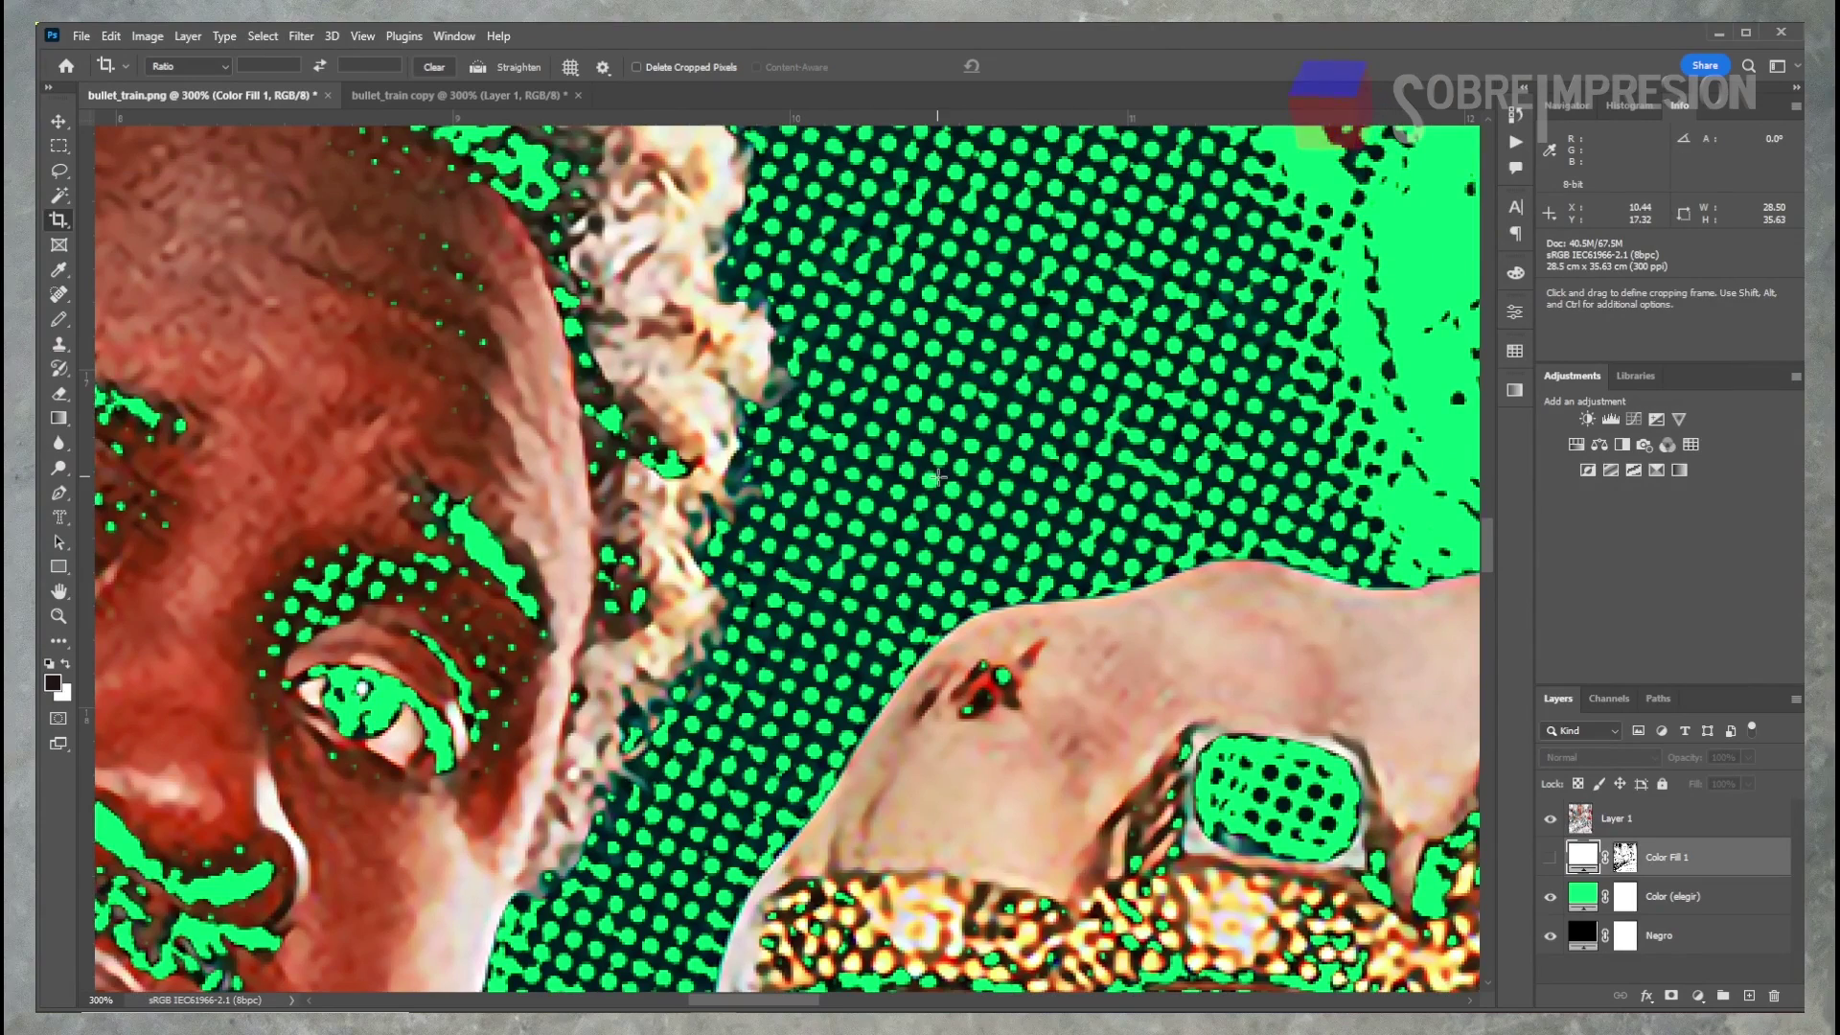
# Compare the dot edges of bullet_train.png and the copy at 1200% magnification, with both documents side by side
pyautogui.hotkey('ctrl', '+')
pyautogui.hotkey('ctrl', '+')
pyautogui.hotkey('ctrl', '+')
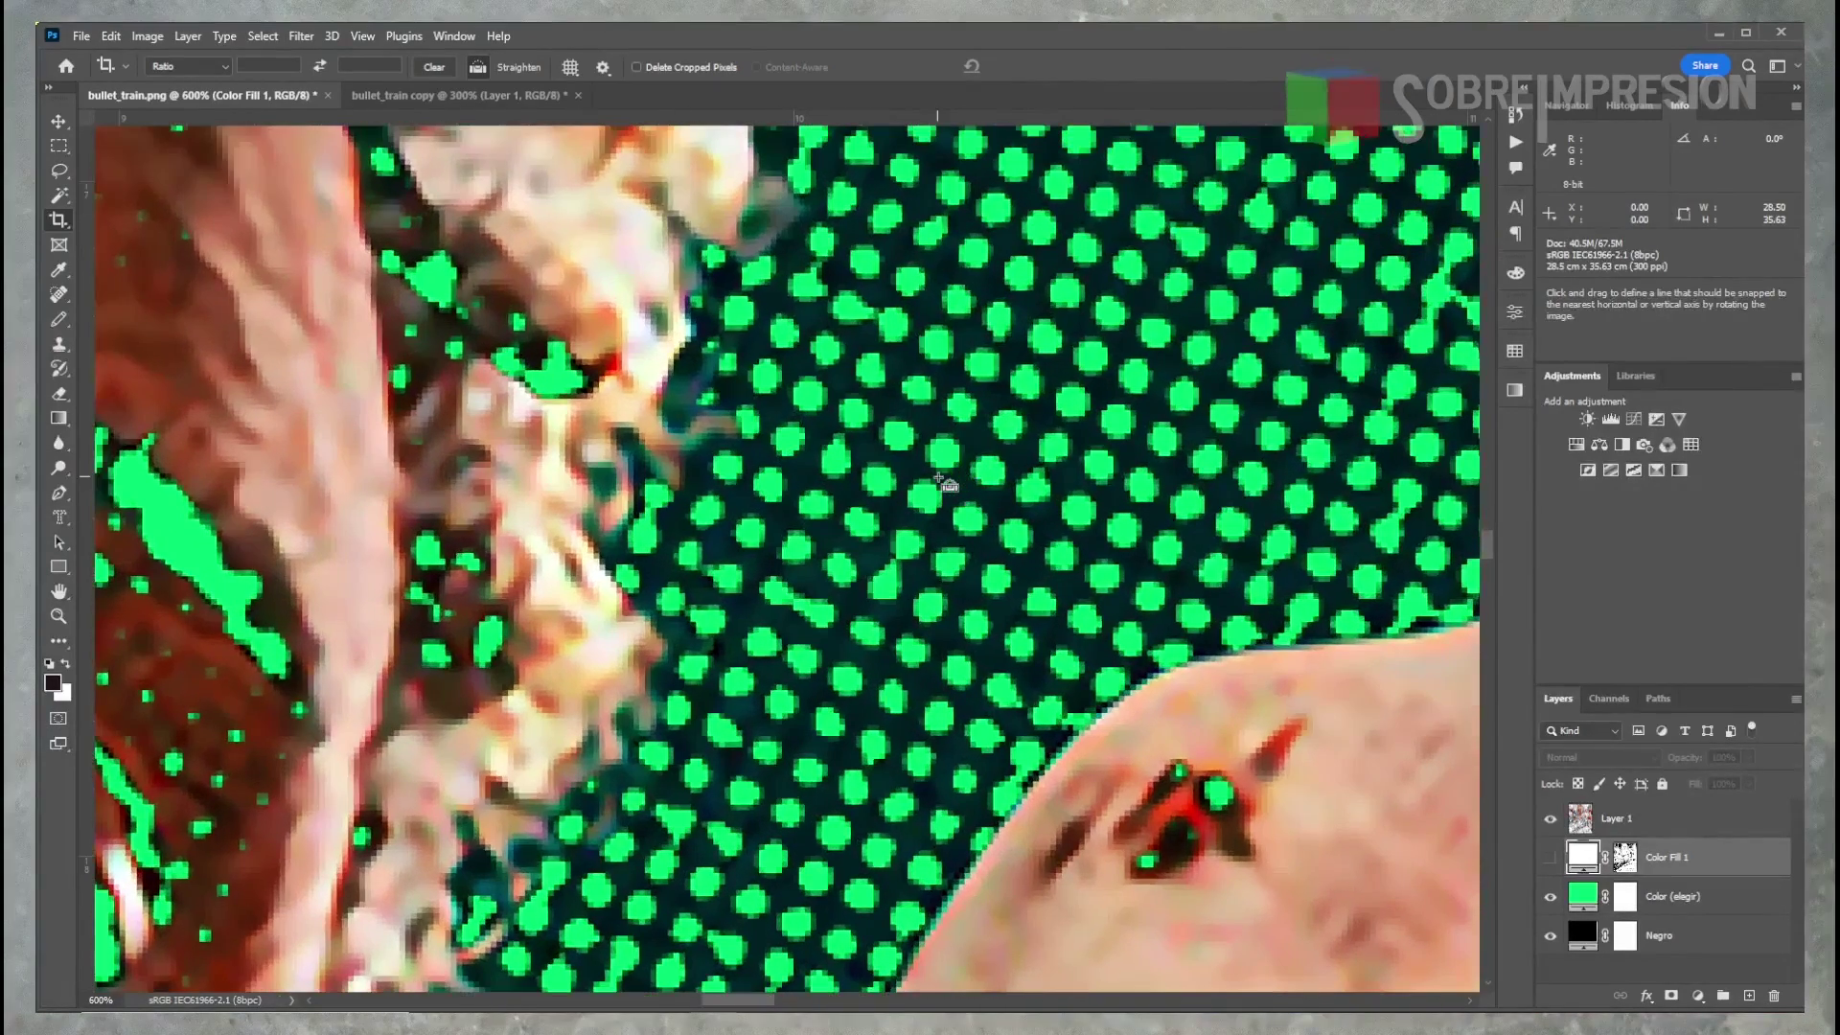
pyautogui.hotkey('ctrl', '+')
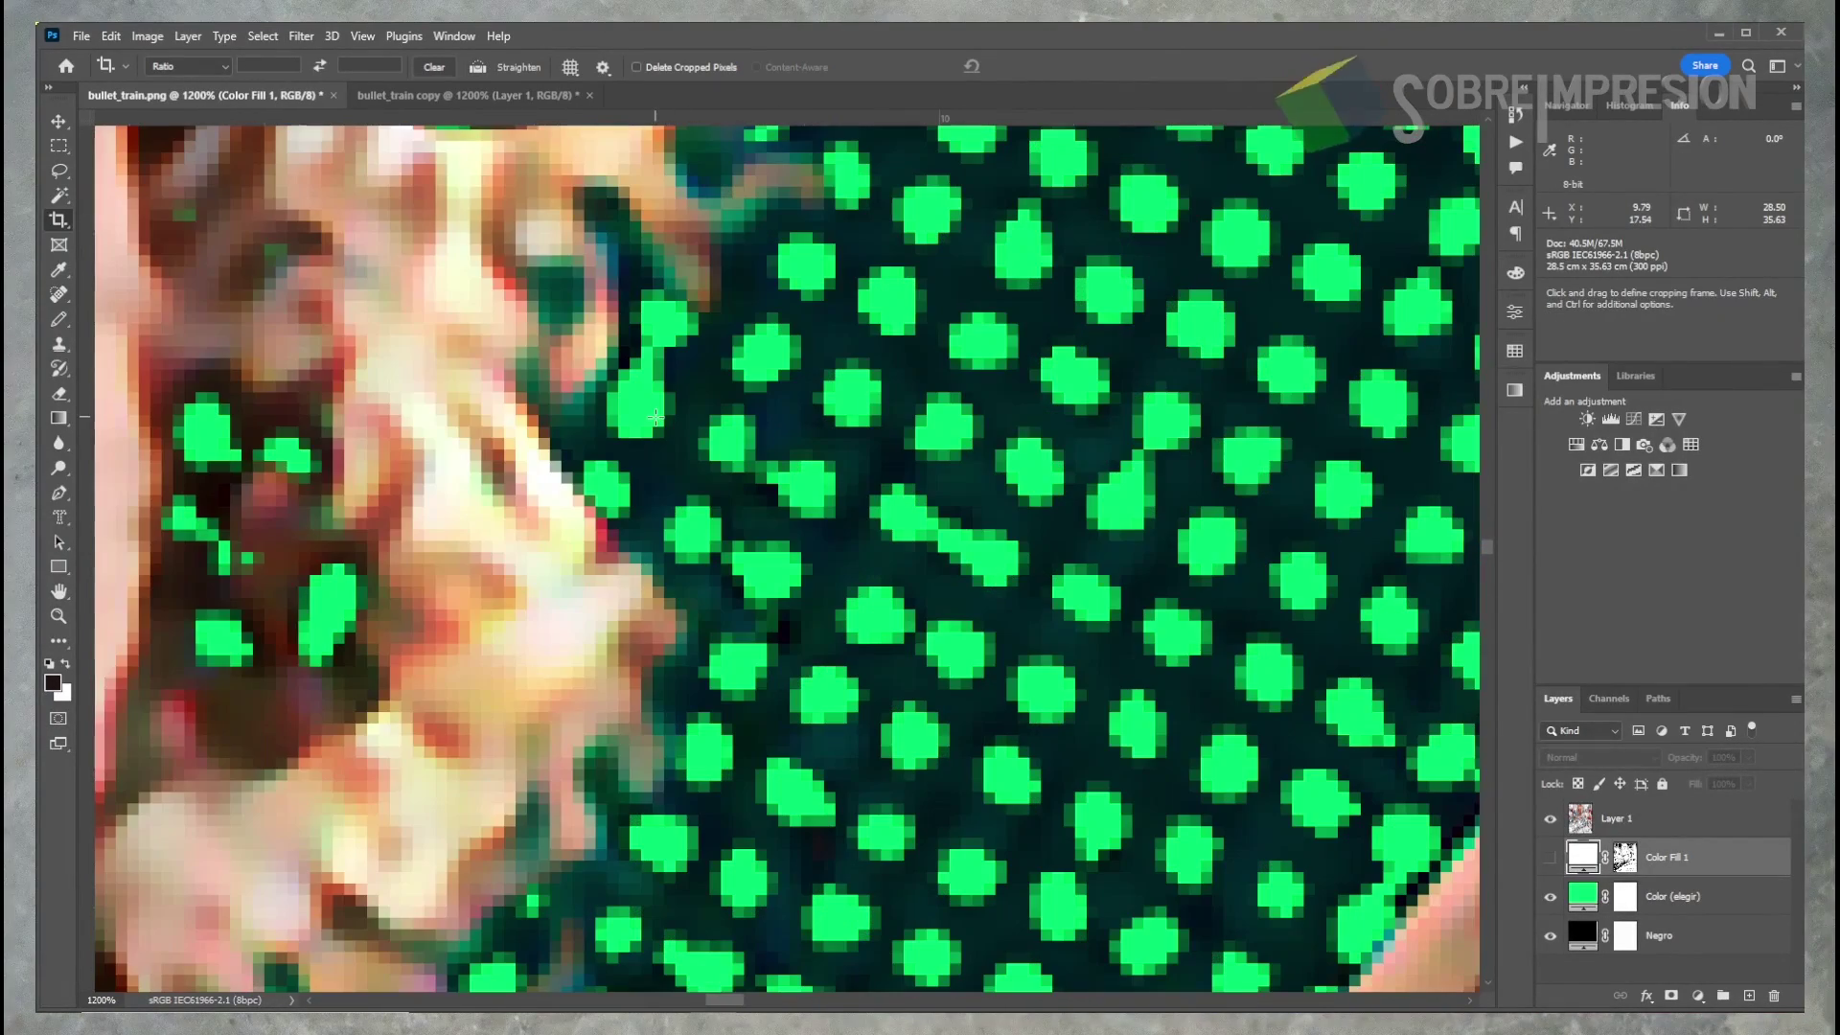
pyautogui.click(481, 96)
pyautogui.click(261, 100)
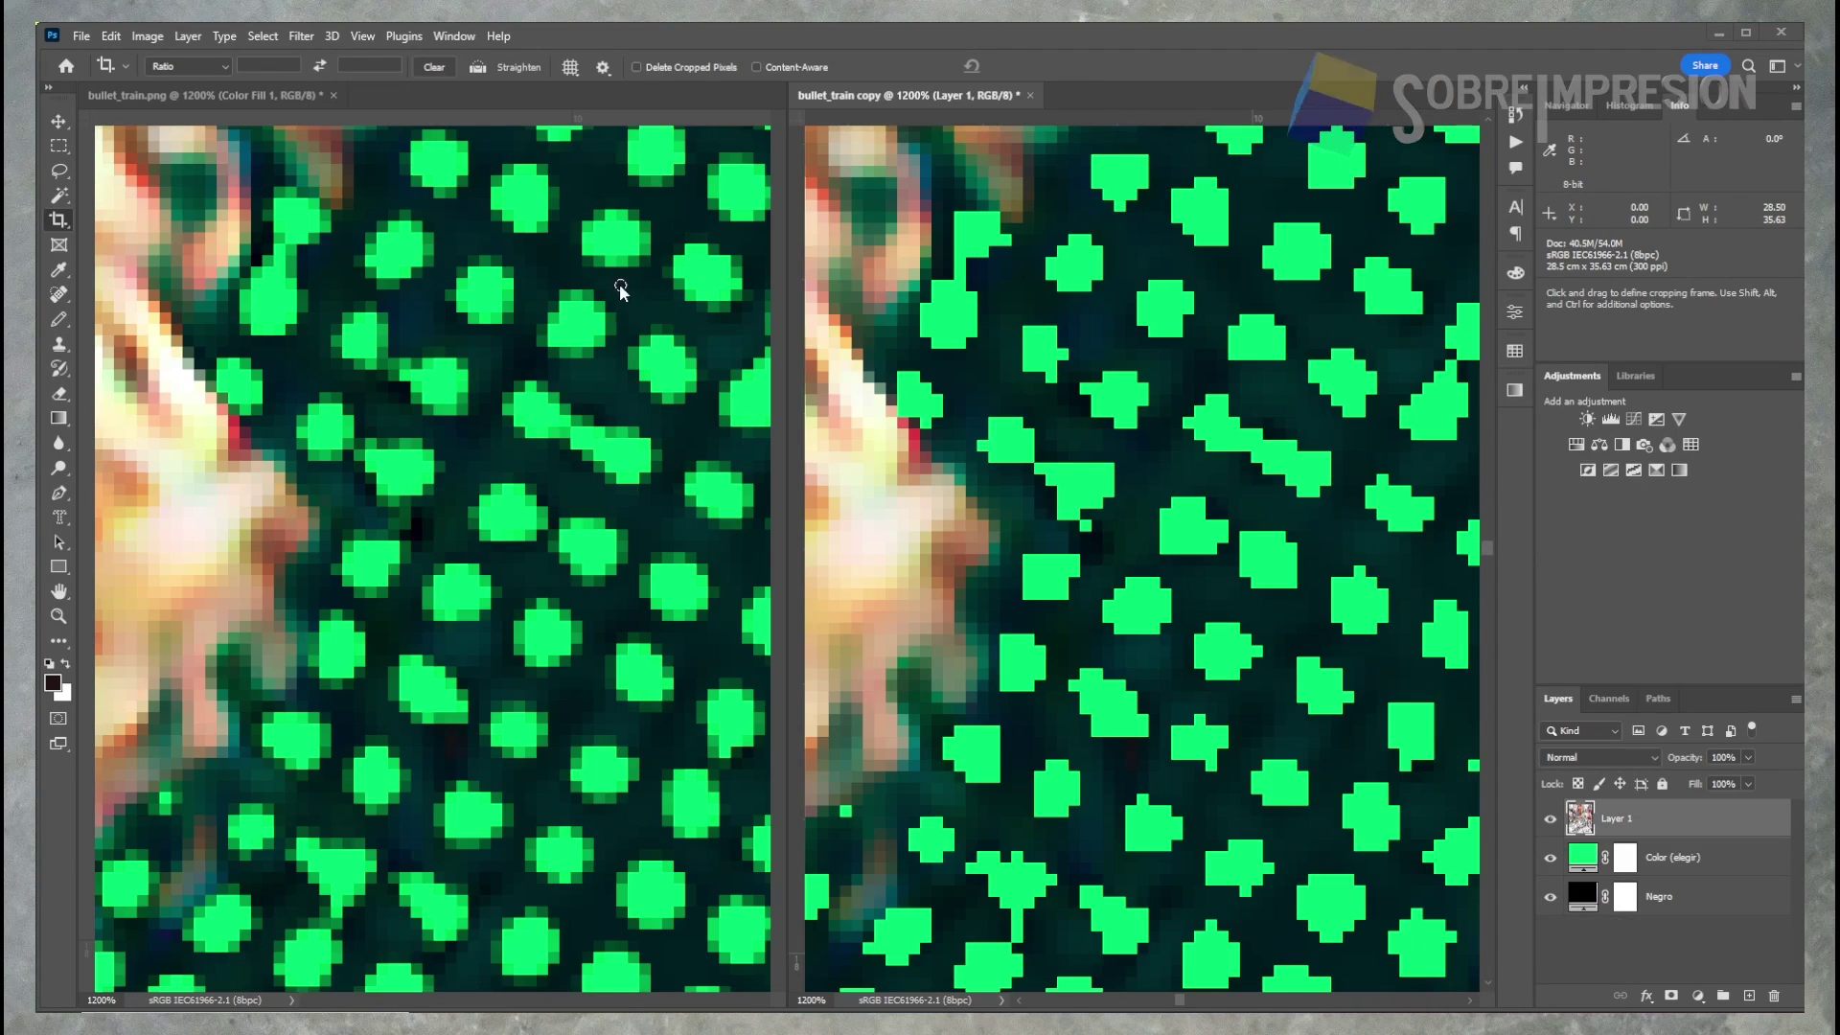
pyautogui.moveTo(621, 290)
pyautogui.mouseDown()
pyautogui.moveTo(369, 412)
pyautogui.moveTo(658, 390)
pyautogui.moveTo(506, 257)
pyautogui.moveTo(446, 259)
pyautogui.mouseUp()
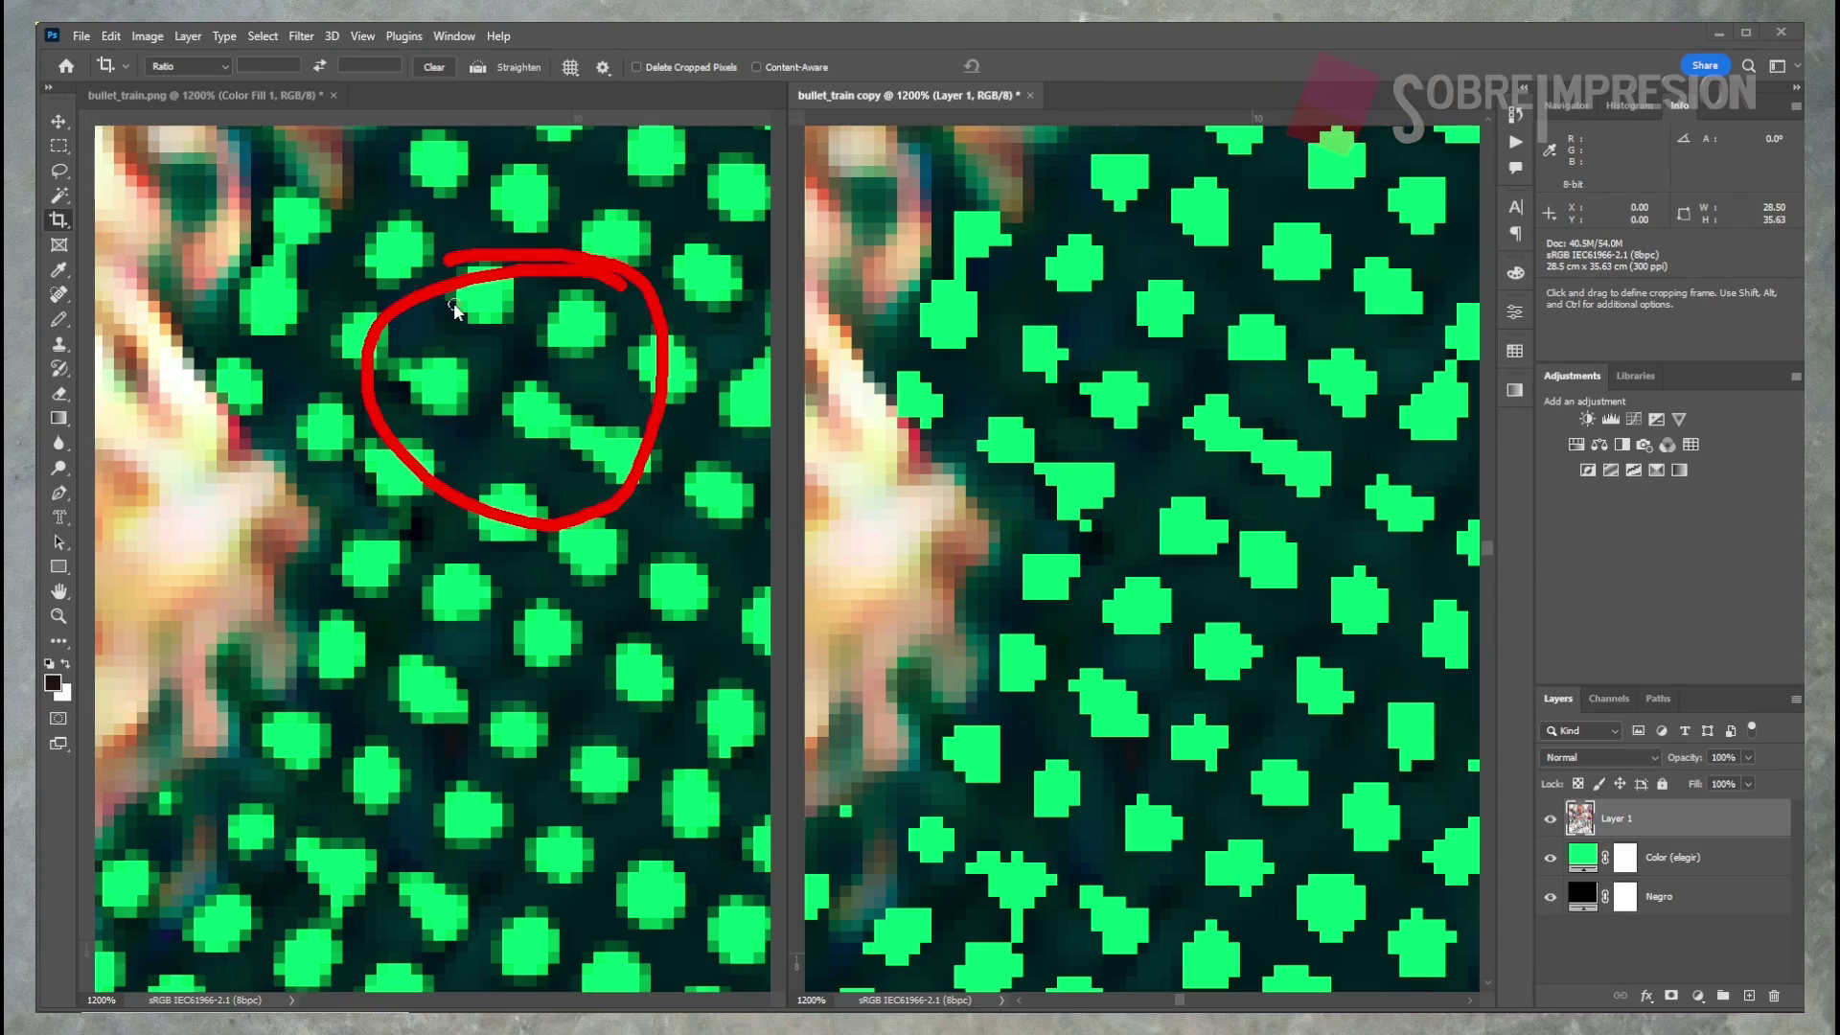
pyautogui.moveTo(1224, 224)
pyautogui.mouseDown()
pyautogui.moveTo(1116, 235)
pyautogui.moveTo(1215, 608)
pyautogui.moveTo(1327, 251)
pyautogui.moveTo(1163, 239)
pyautogui.mouseUp()
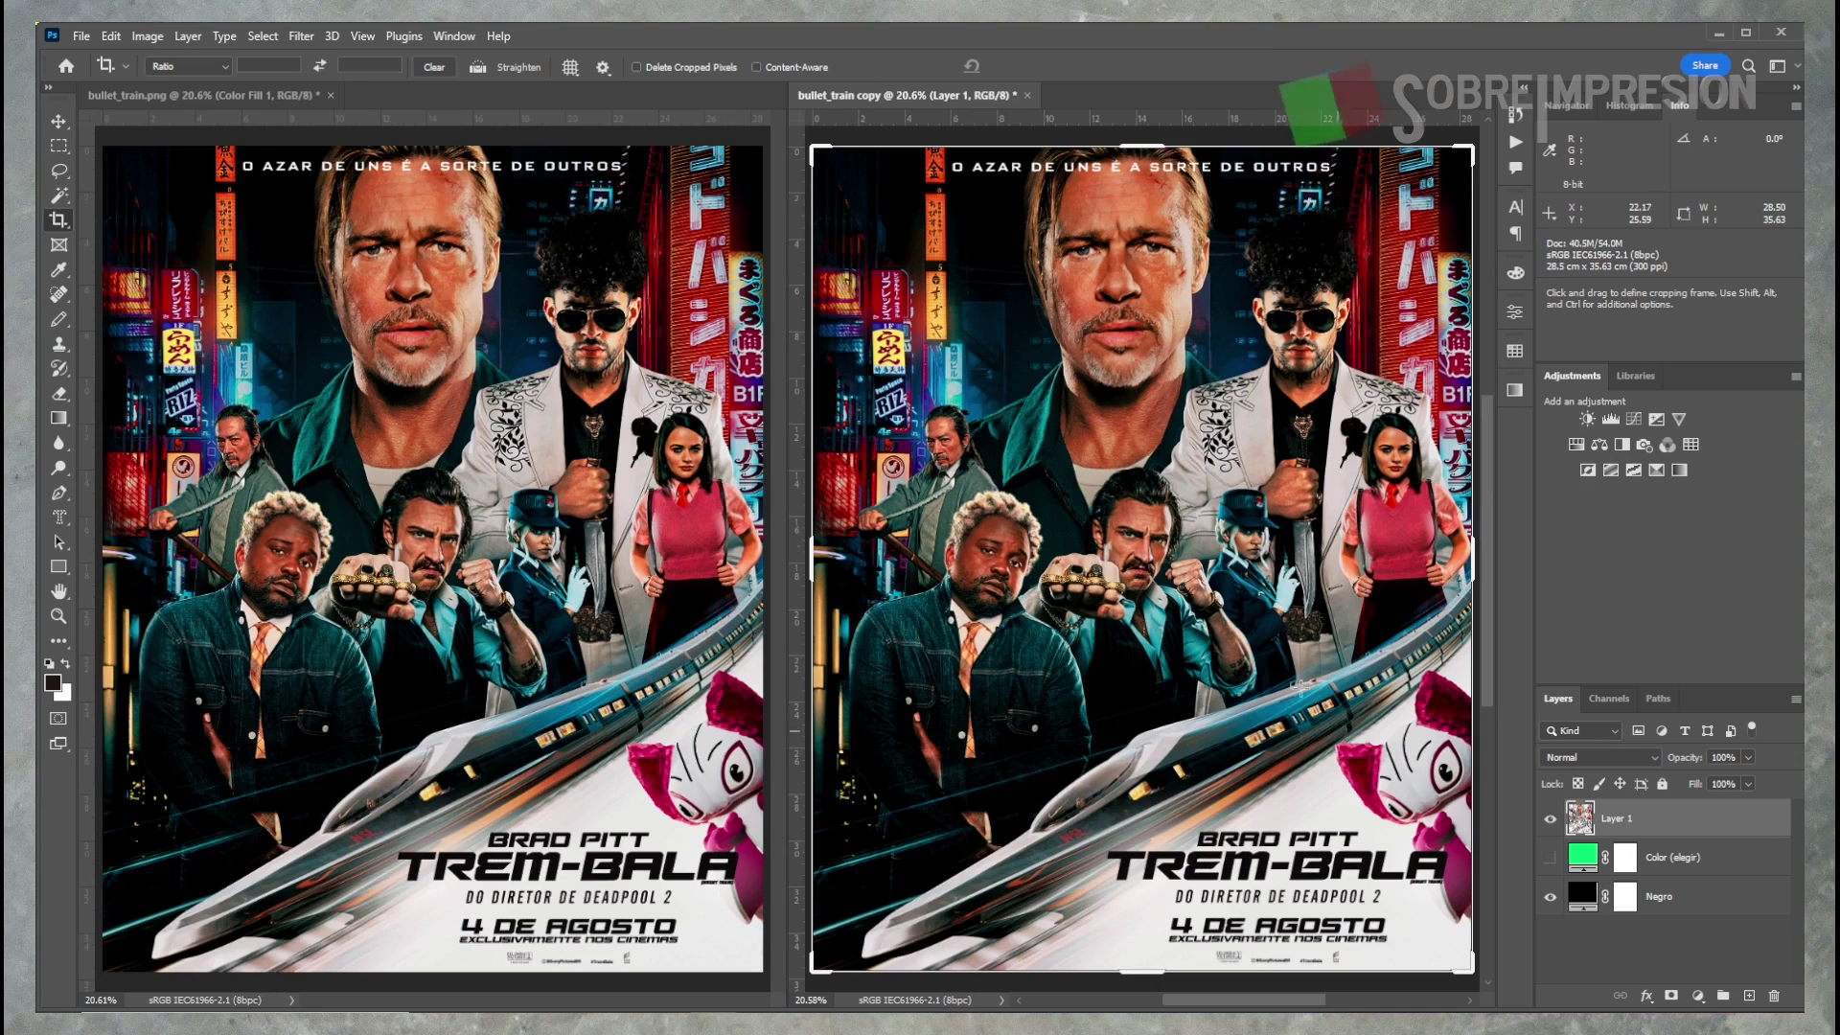
# Open the Image Size settings for the bullet_train copy document
pyautogui.click(147, 36)
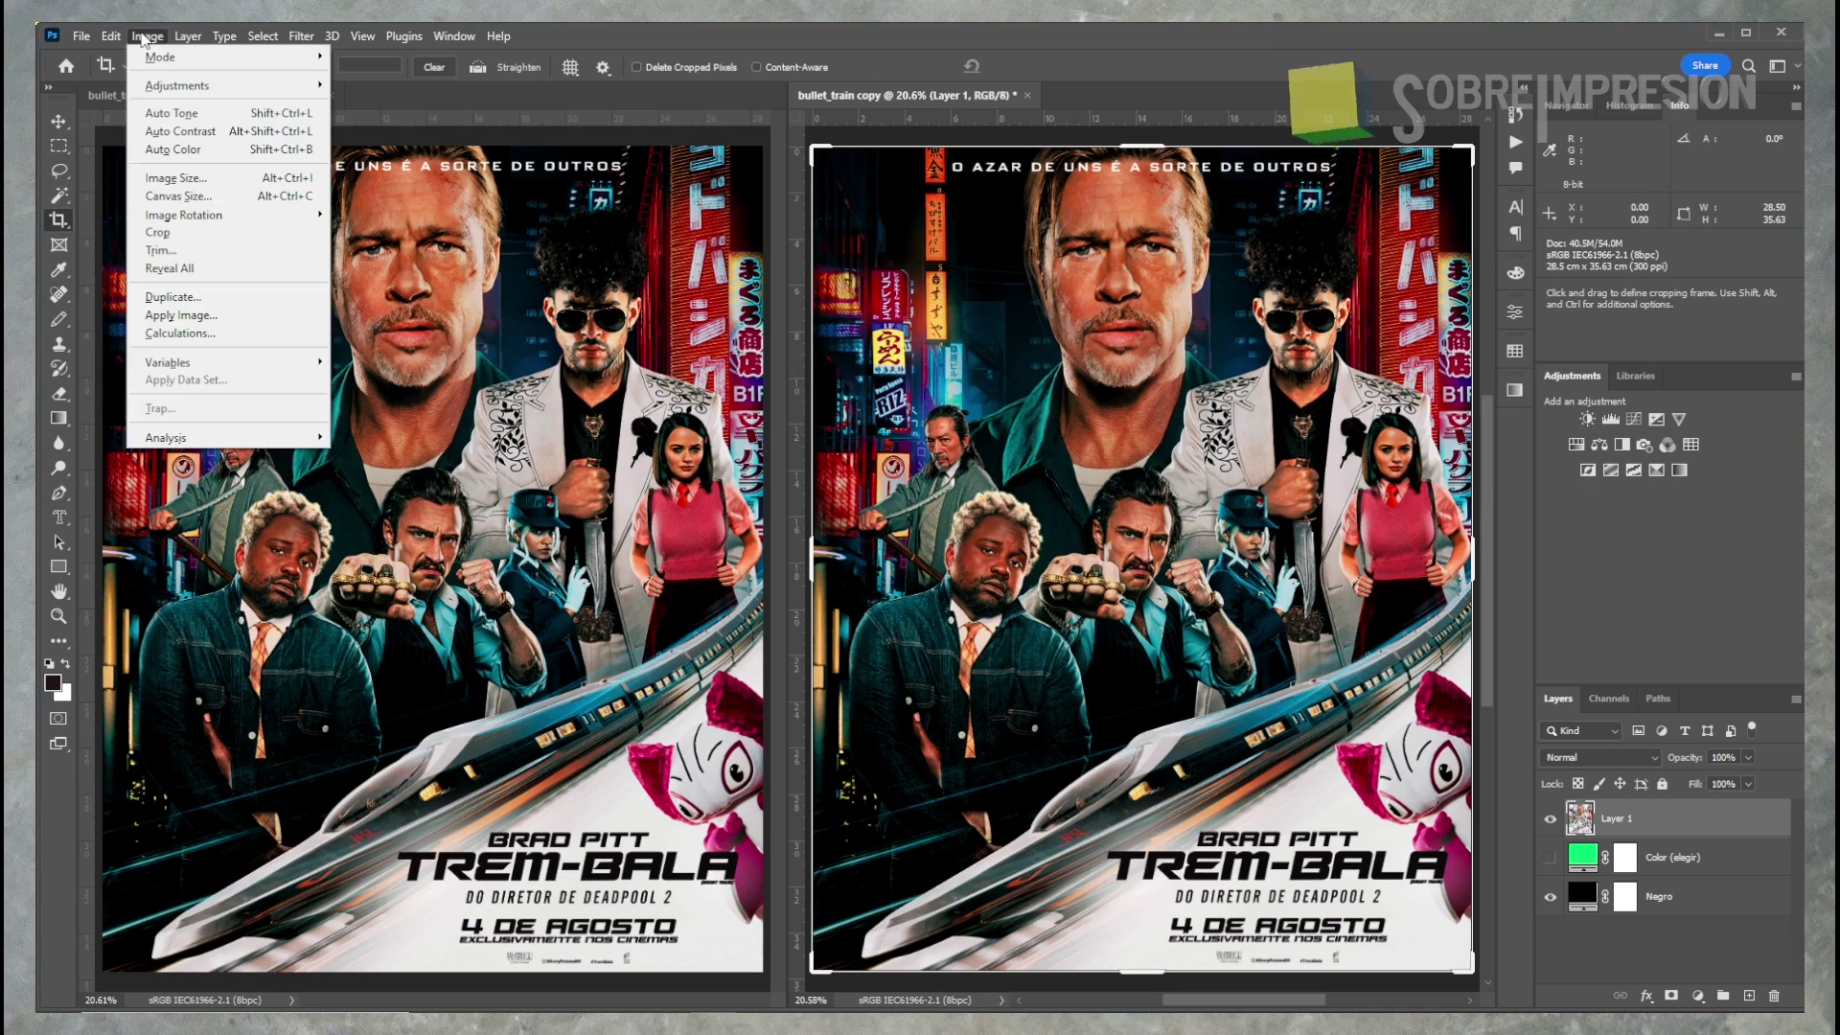
pyautogui.click(175, 178)
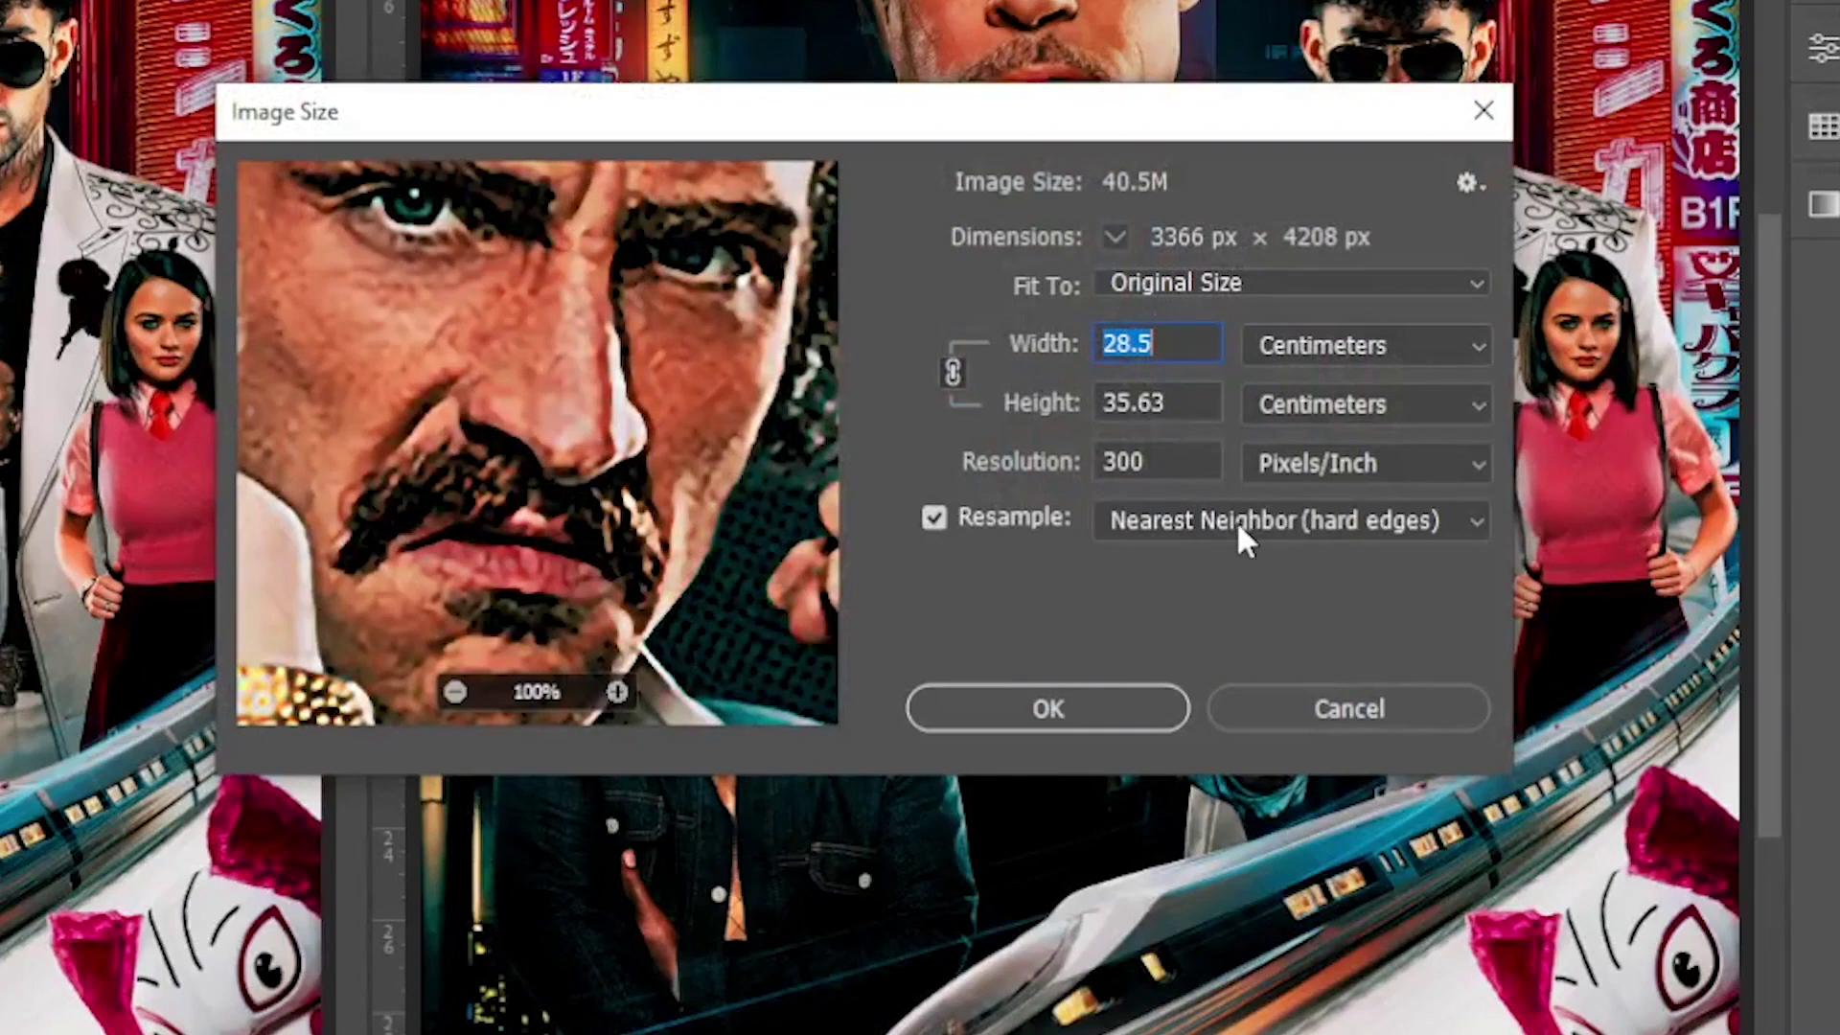